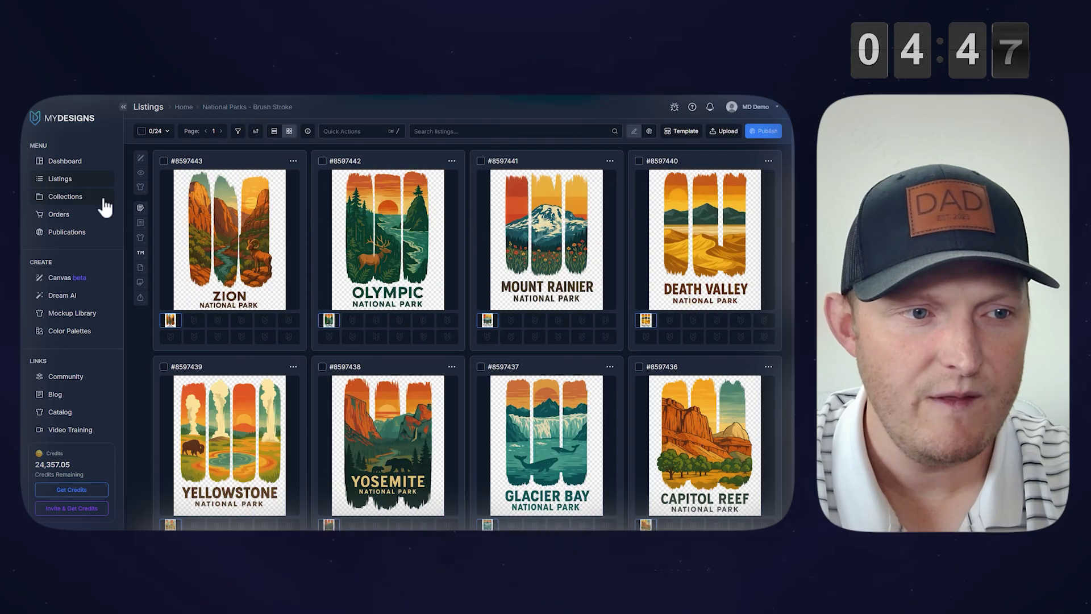
# Select all 24 listings and look through the Dream AI image generator
pyautogui.click(141, 131)
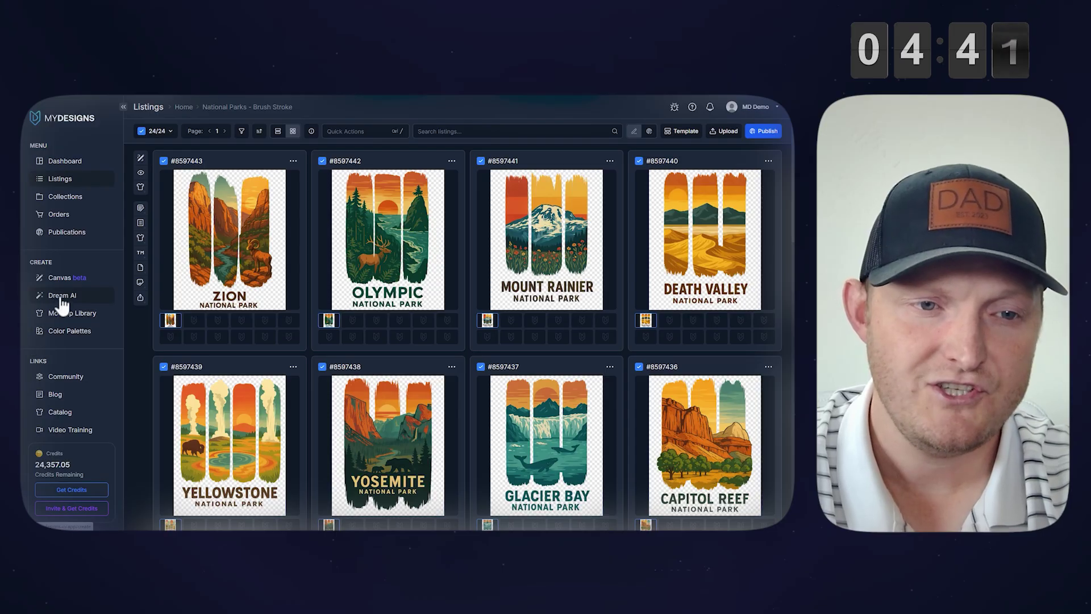
pyautogui.click(61, 298)
pyautogui.scroll(-3, 446, 287)
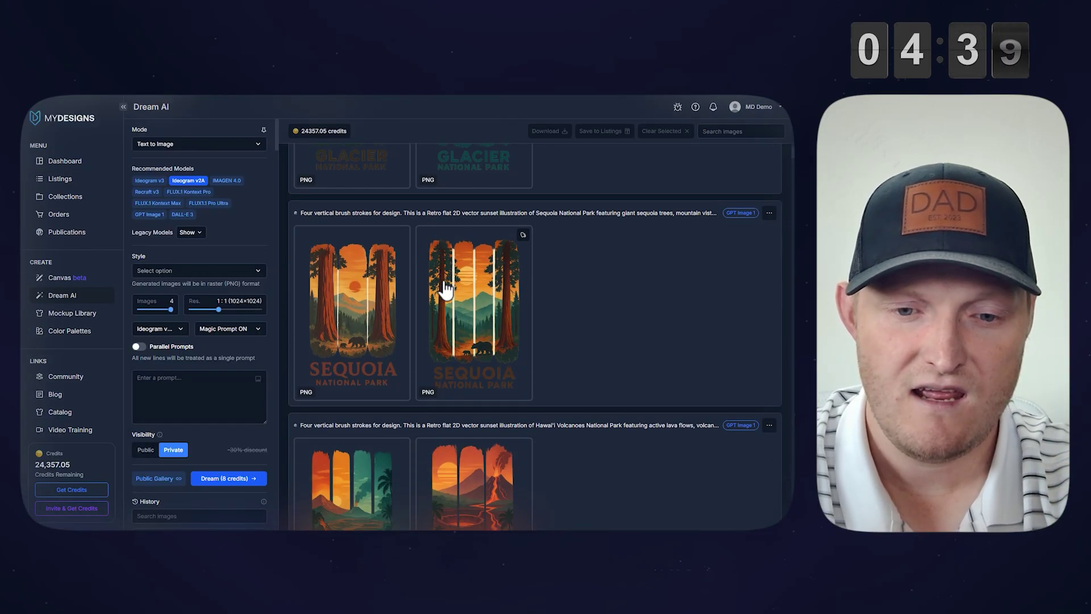
pyautogui.scroll(-3, 446, 290)
pyautogui.scroll(6, 448, 291)
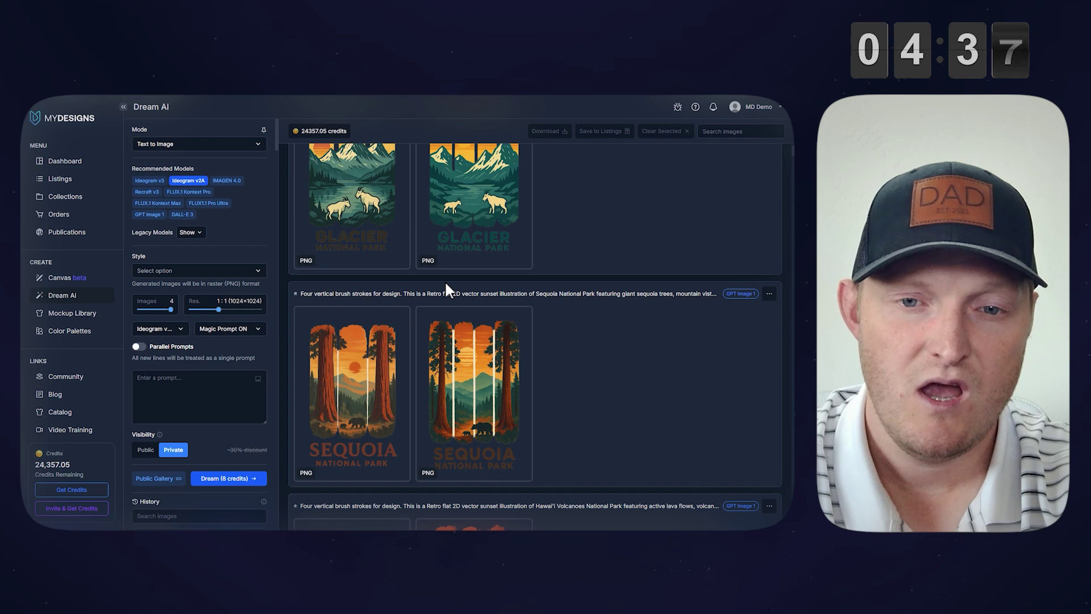
pyautogui.scroll(-2, 415, 270)
pyautogui.scroll(2, 415, 270)
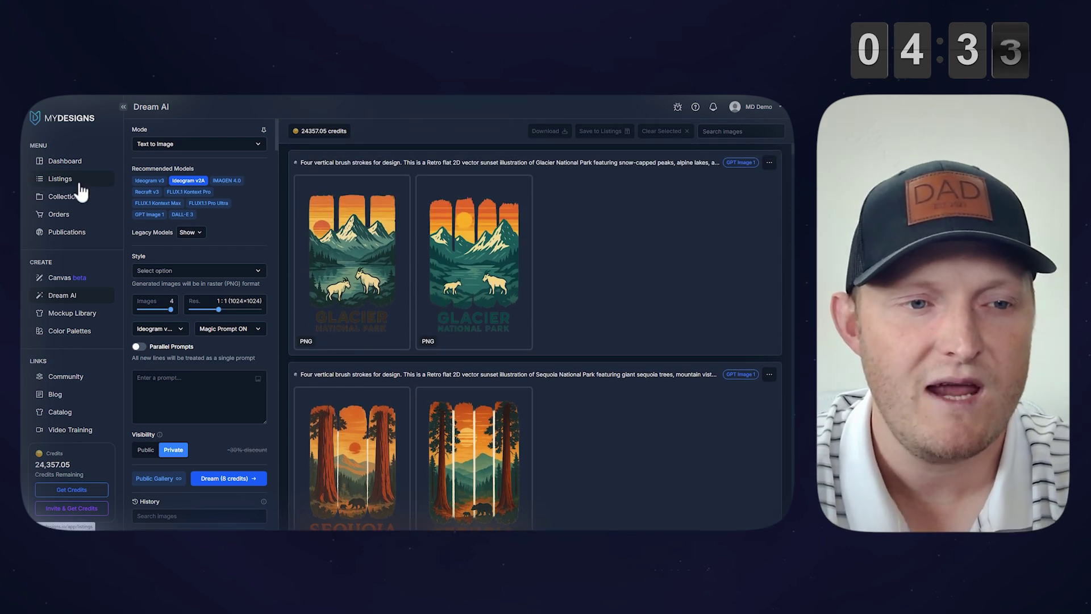
# Back on the listings grid, clear and then reselect all 24 listings
pyautogui.click(80, 183)
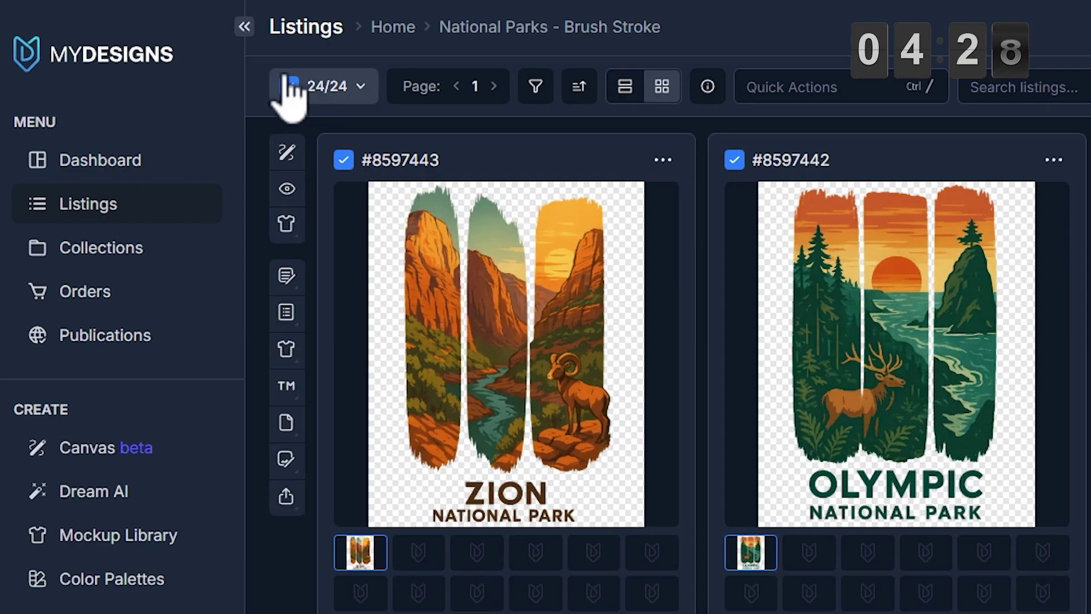
pyautogui.click(142, 131)
pyautogui.click(142, 132)
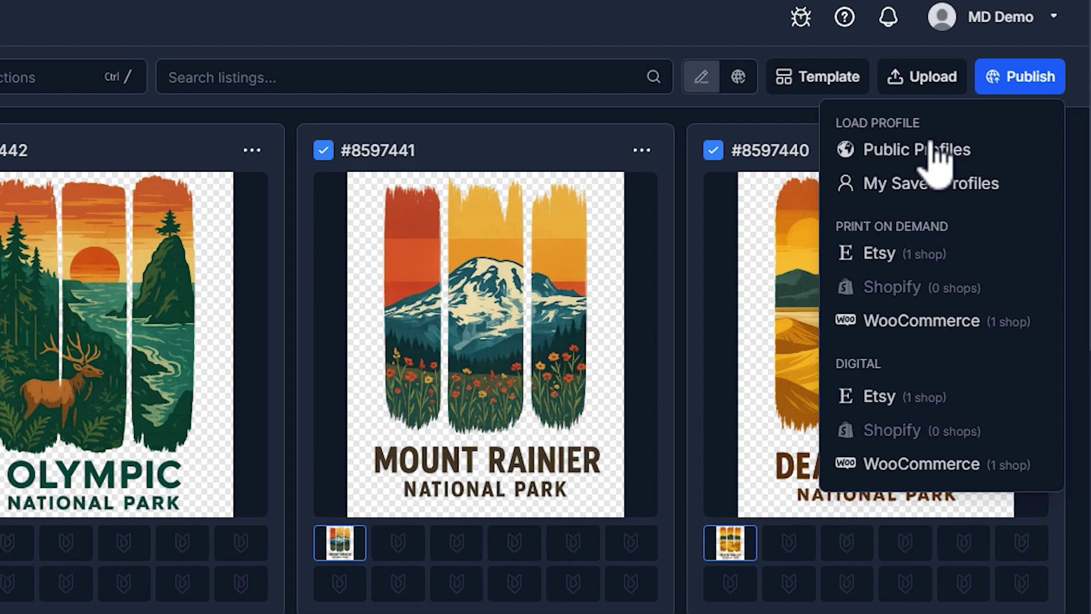
# Publish to Etsy print-on-demand as Bella 3001 tees printed by Monster Digital via Printify
pyautogui.click(890, 260)
pyautogui.write('3')
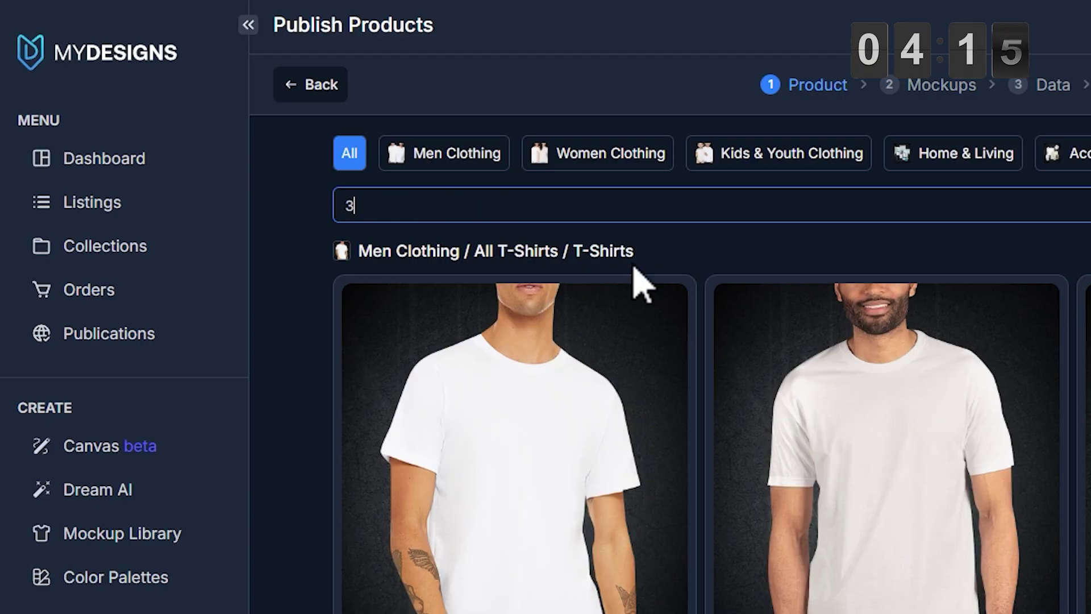
pyautogui.write('001')
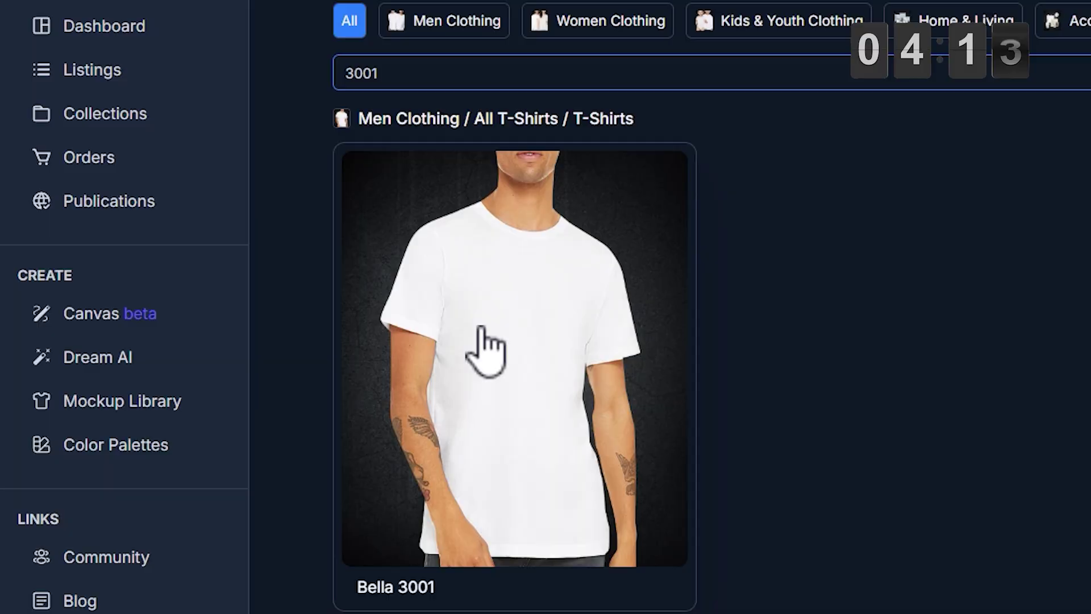
pyautogui.click(482, 328)
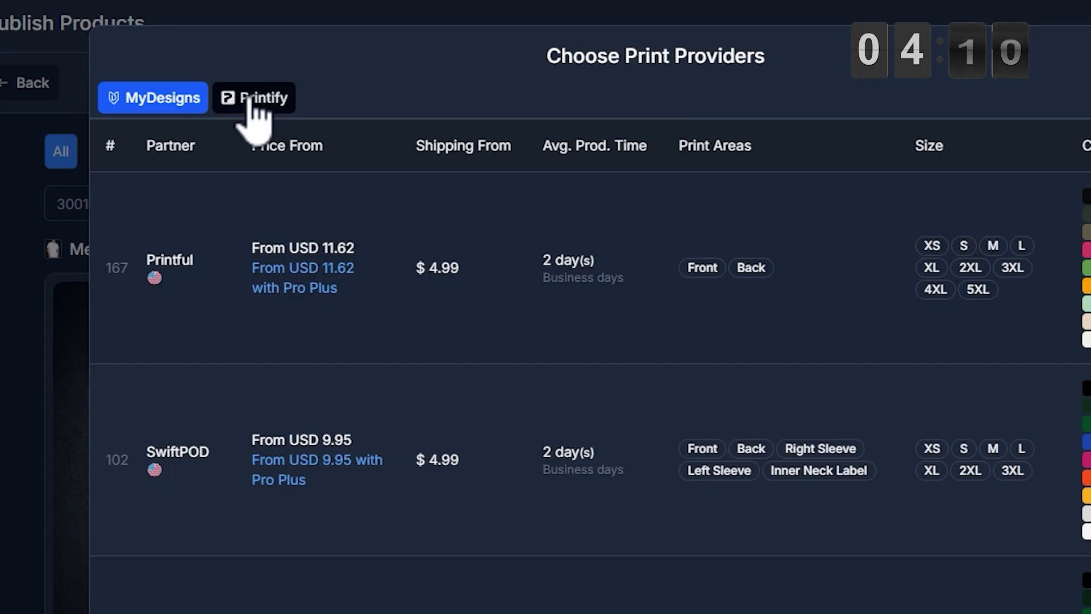
pyautogui.click(246, 138)
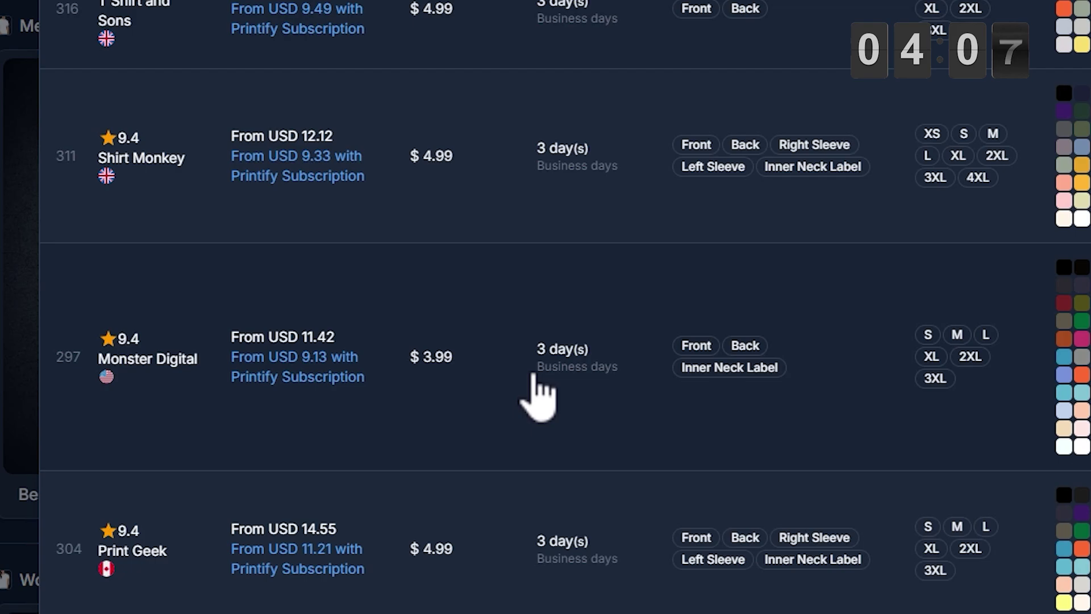
pyautogui.click(441, 366)
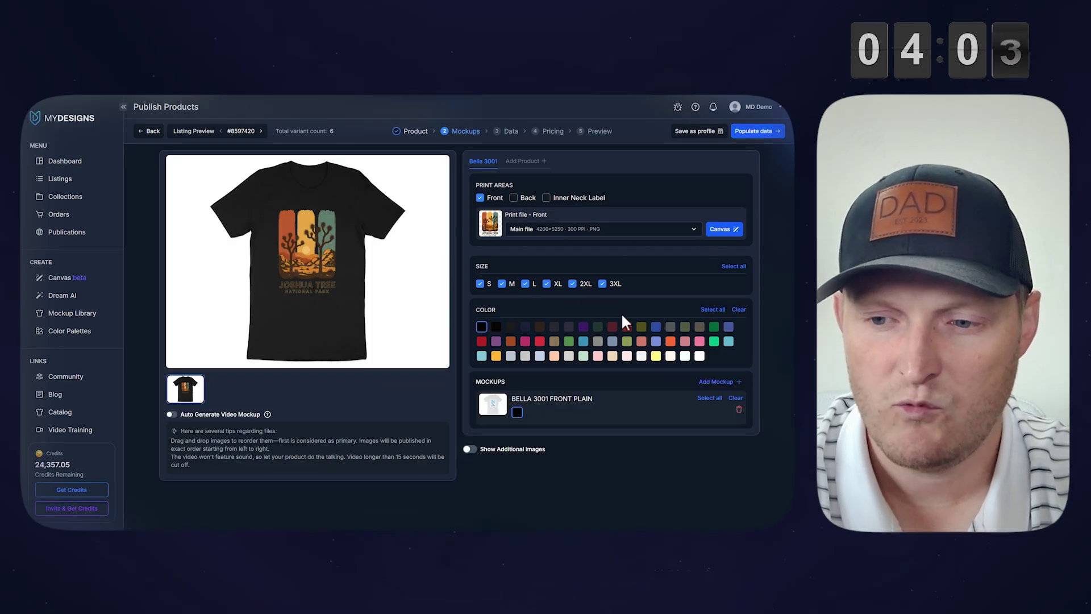
# Swap black for white, Soft Pink and Athletic Heather shirt colours, giving 24 variants
pyautogui.click(698, 356)
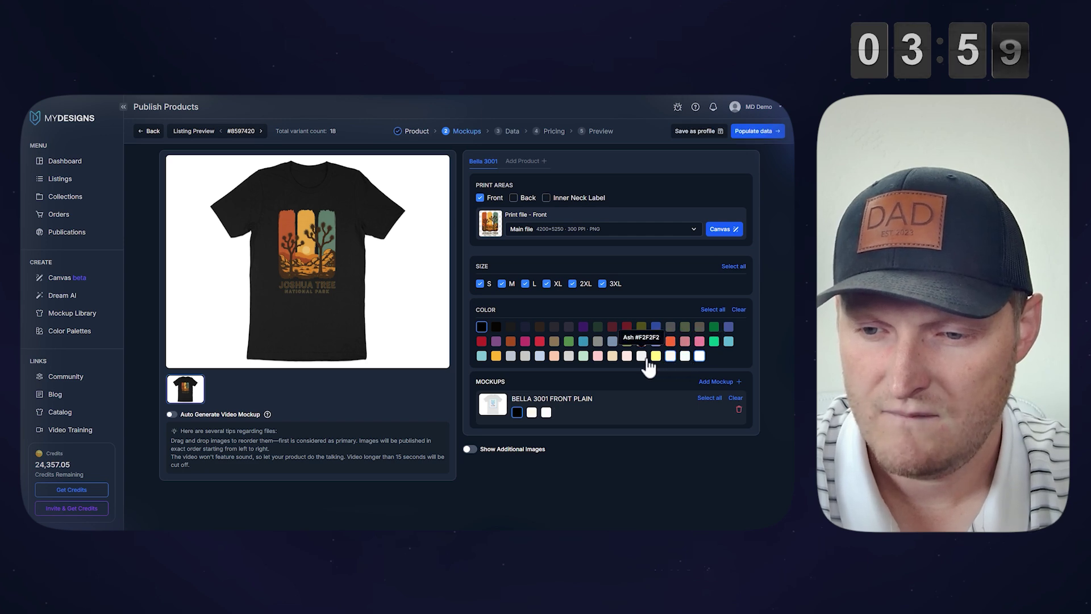
pyautogui.click(627, 356)
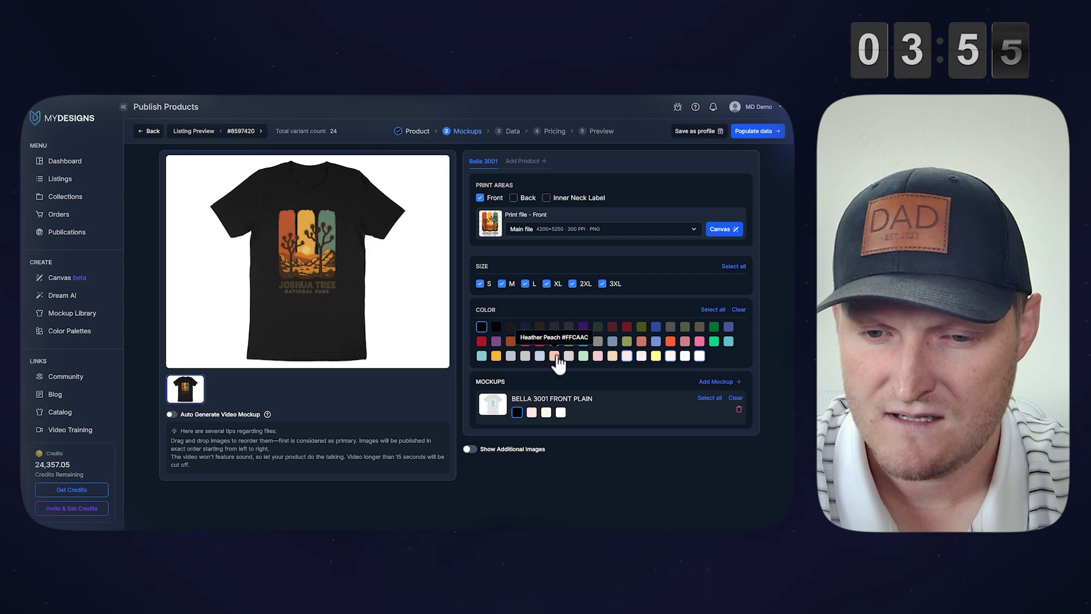
pyautogui.click(526, 357)
pyautogui.click(481, 327)
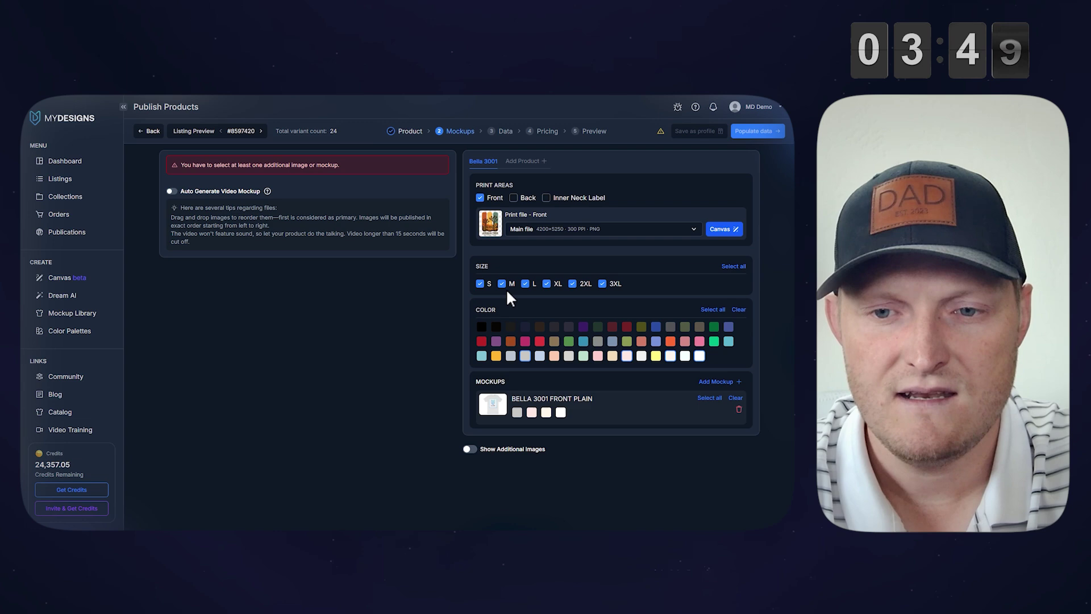
# Add the BELLA 3001 MODEL 01 mockup in Natural and the MODEL mockup in grey
pyautogui.click(715, 382)
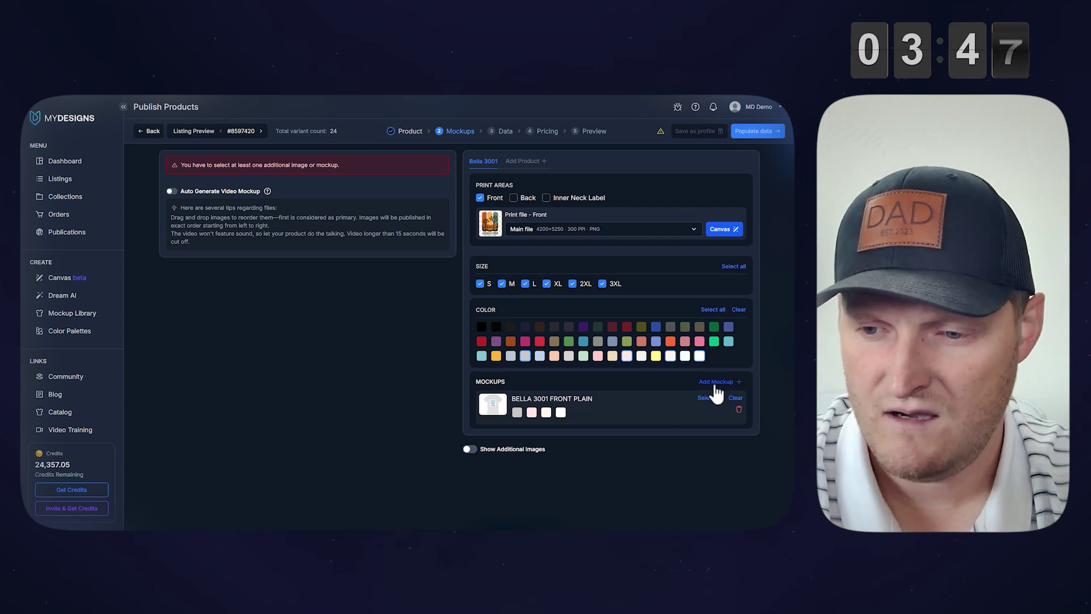
pyautogui.scroll(-1, 547, 398)
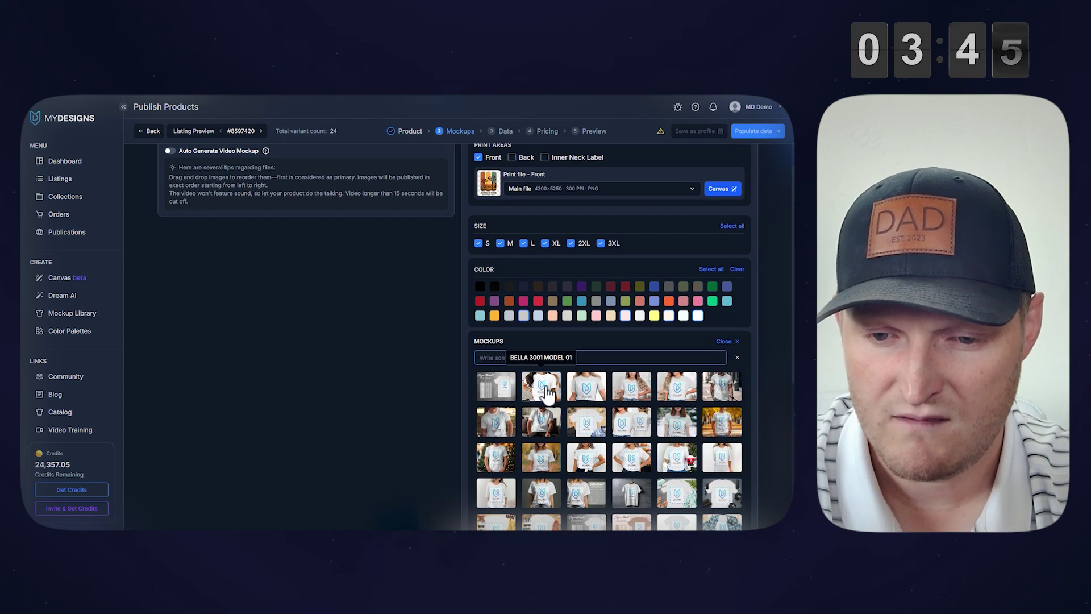
pyautogui.click(543, 388)
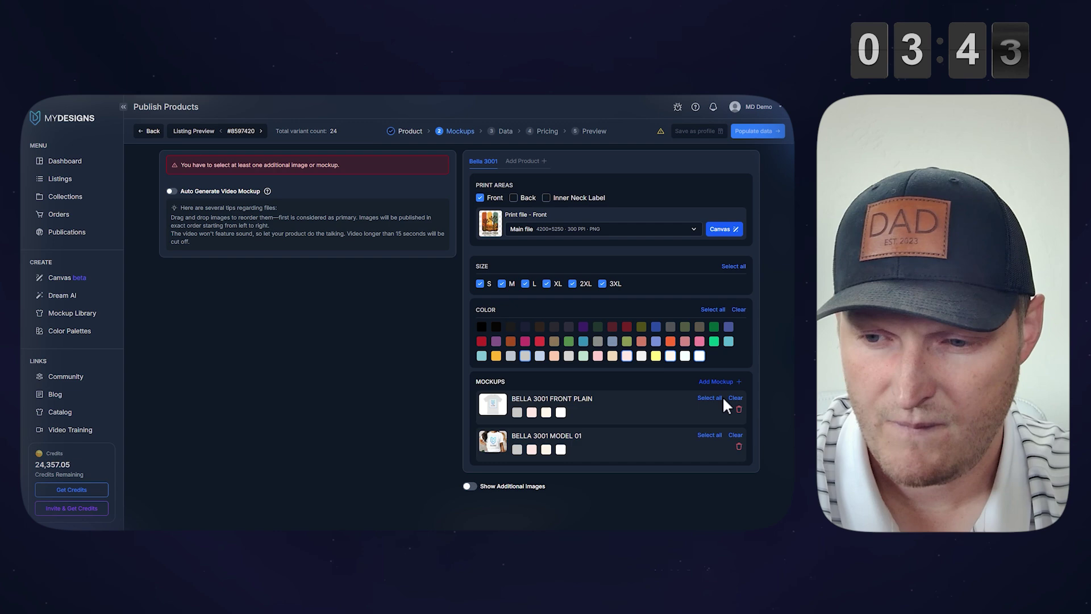
pyautogui.click(708, 386)
pyautogui.scroll(-2, 612, 388)
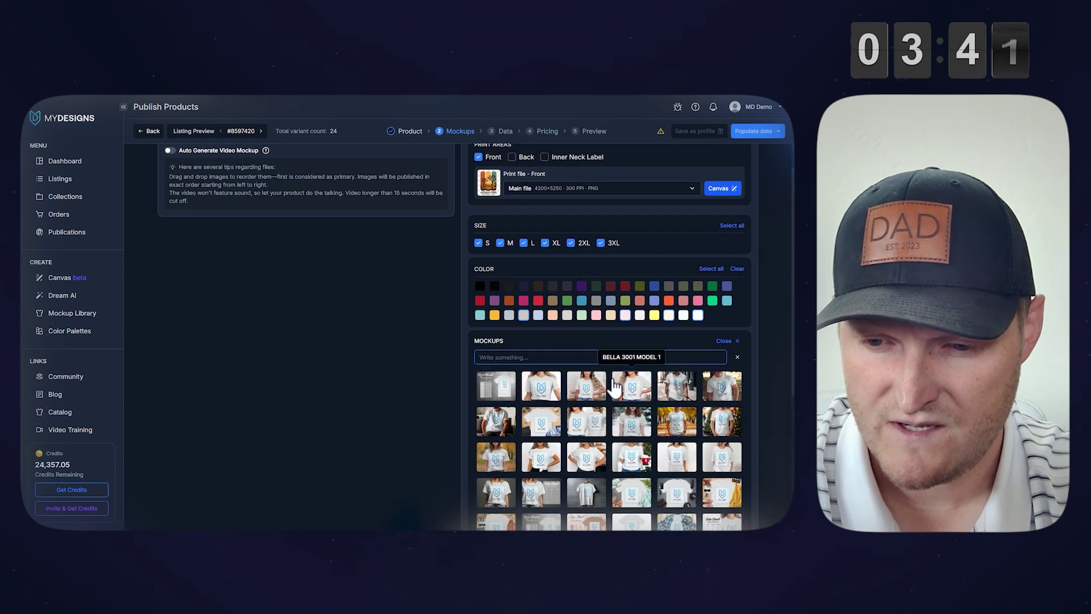
pyautogui.scroll(-1, 614, 352)
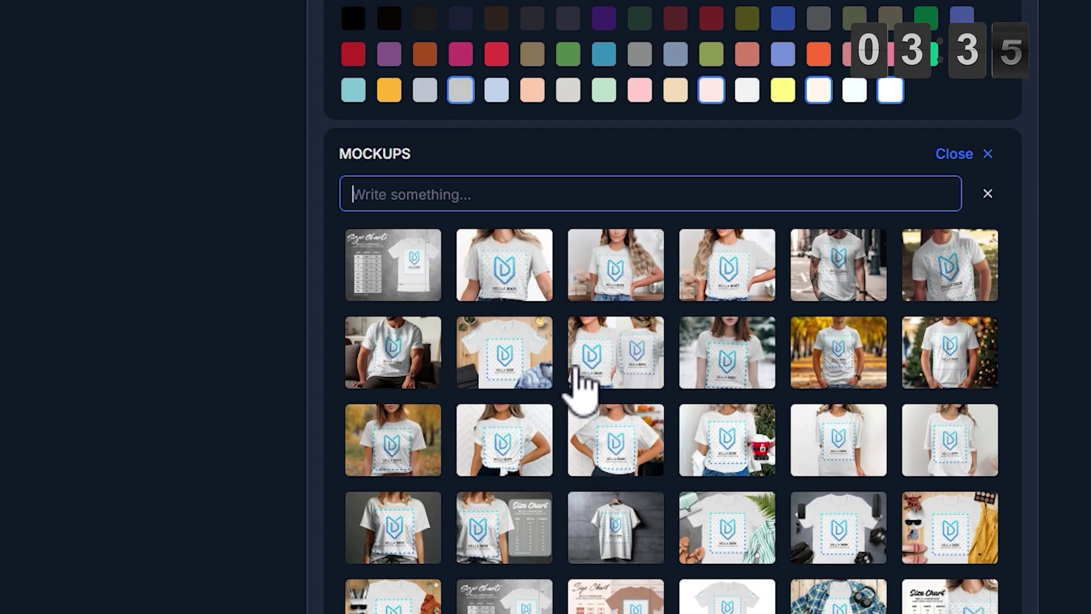
pyautogui.click(520, 443)
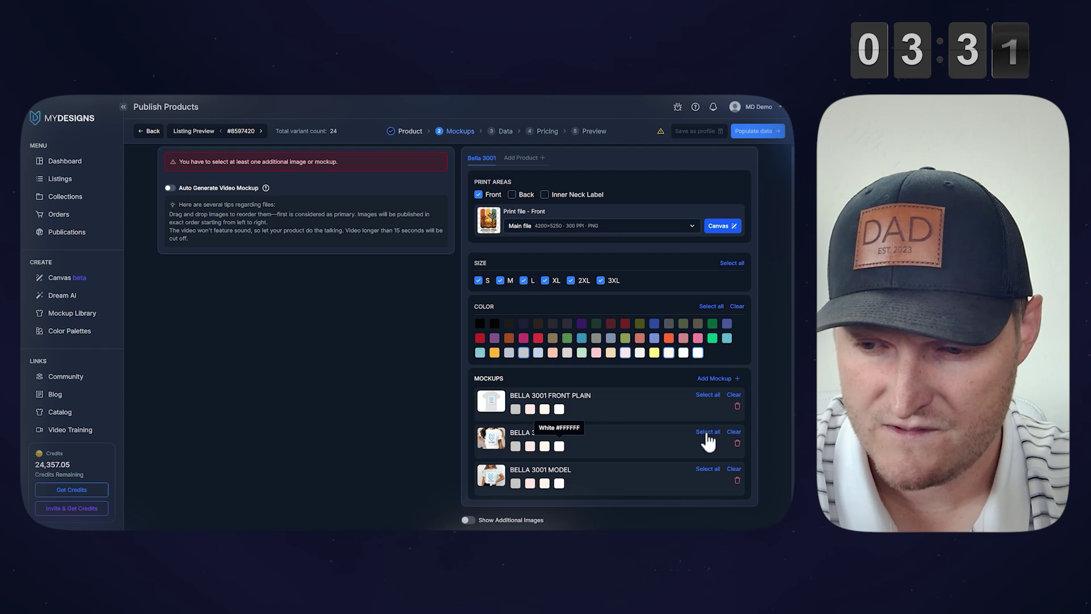
pyautogui.click(553, 449)
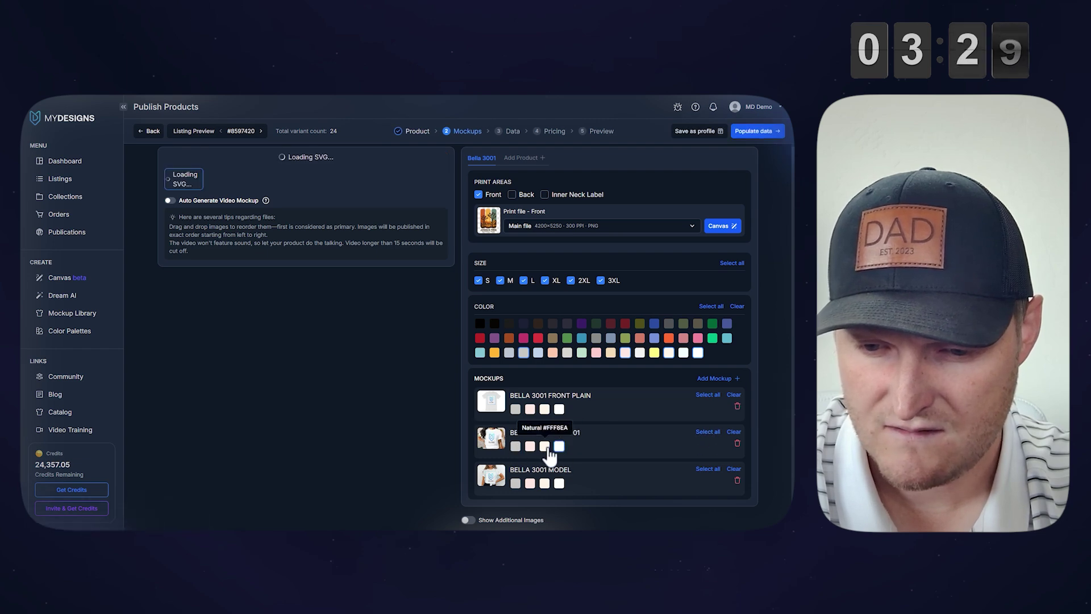
pyautogui.click(541, 447)
pyautogui.click(516, 483)
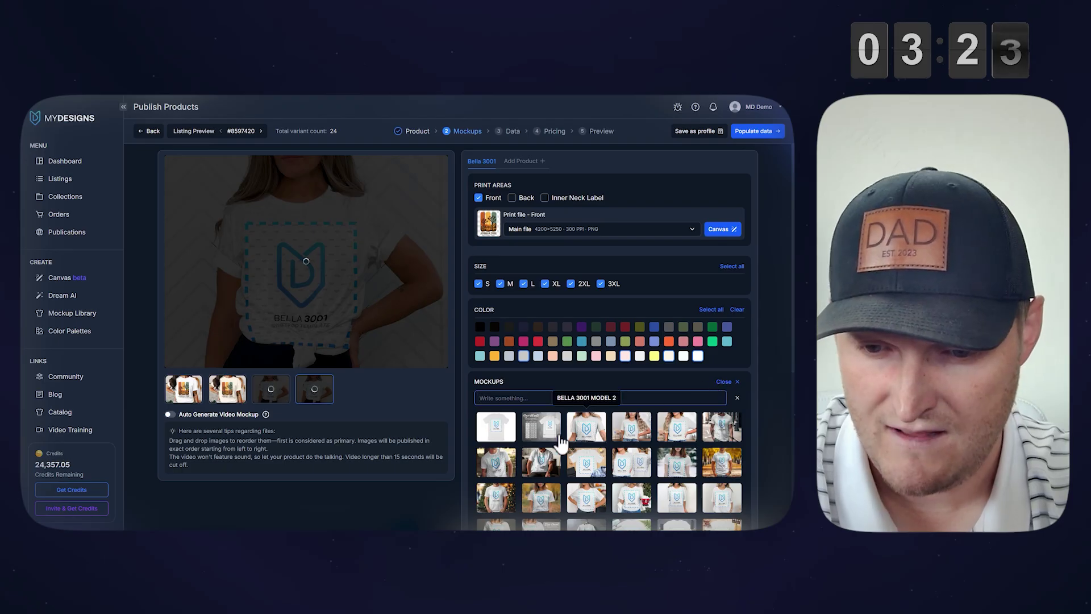
# Add the BELLA_3001_SIZE_CHART mockup on a white shirt and preview each mockup
pyautogui.click(538, 443)
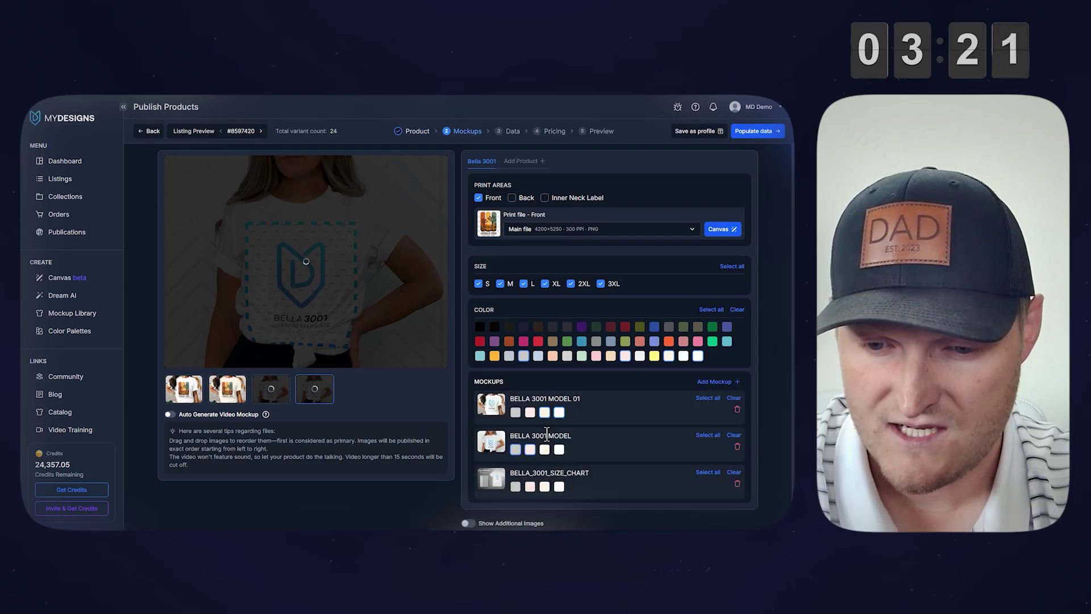
pyautogui.click(560, 487)
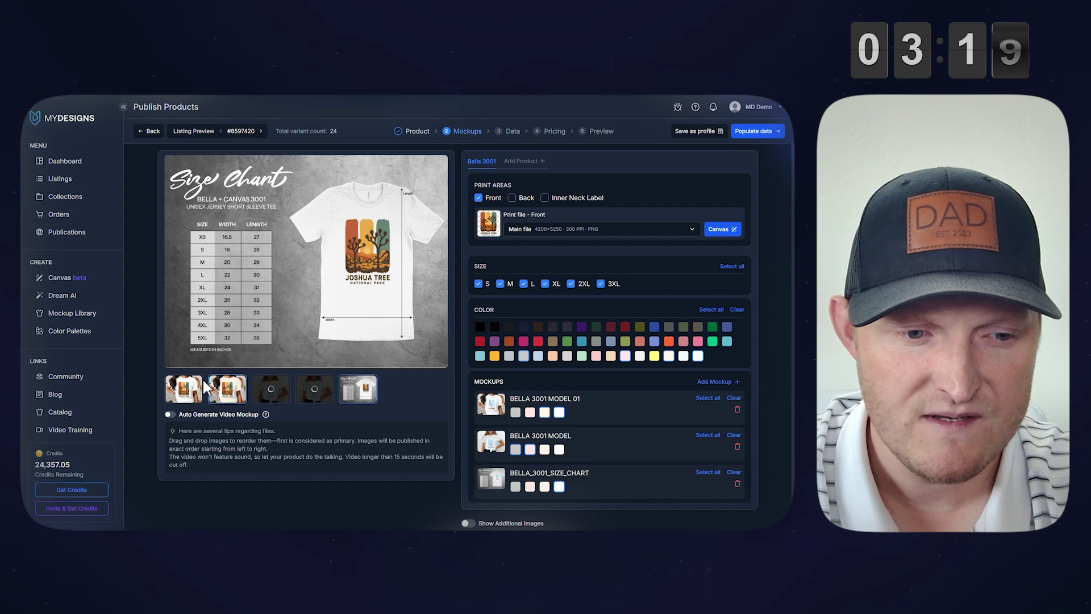
pyautogui.click(201, 391)
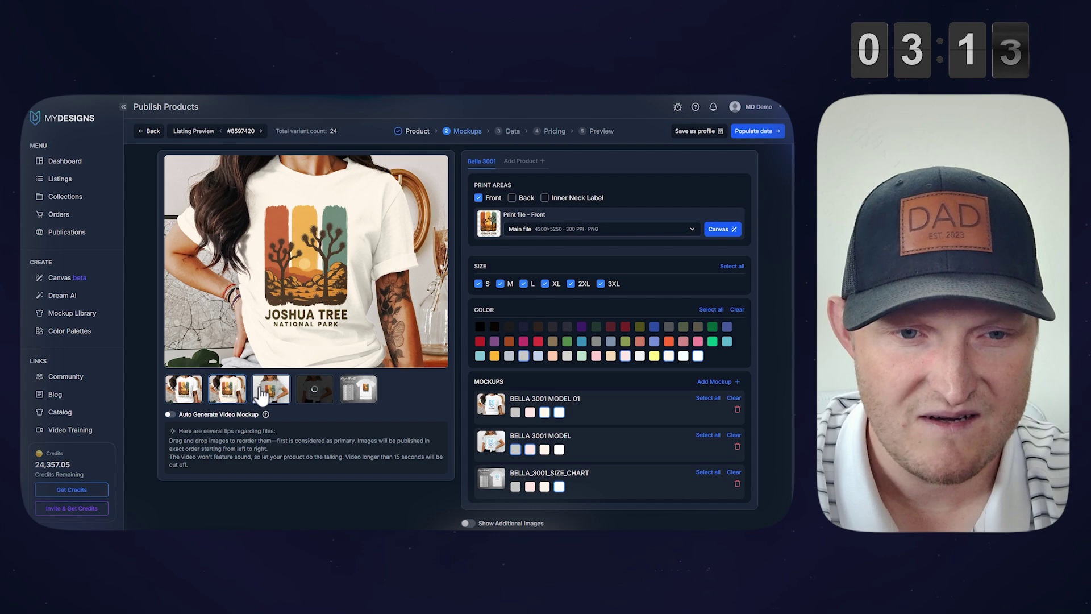
pyautogui.click(263, 392)
pyautogui.click(309, 400)
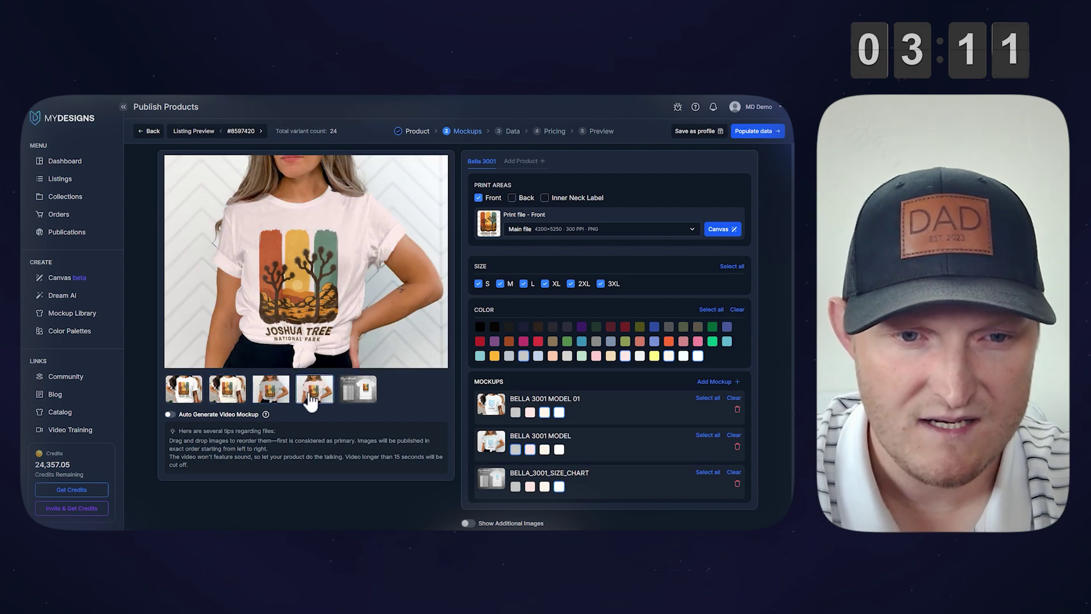
pyautogui.click(188, 398)
pyautogui.click(358, 390)
pyautogui.click(191, 392)
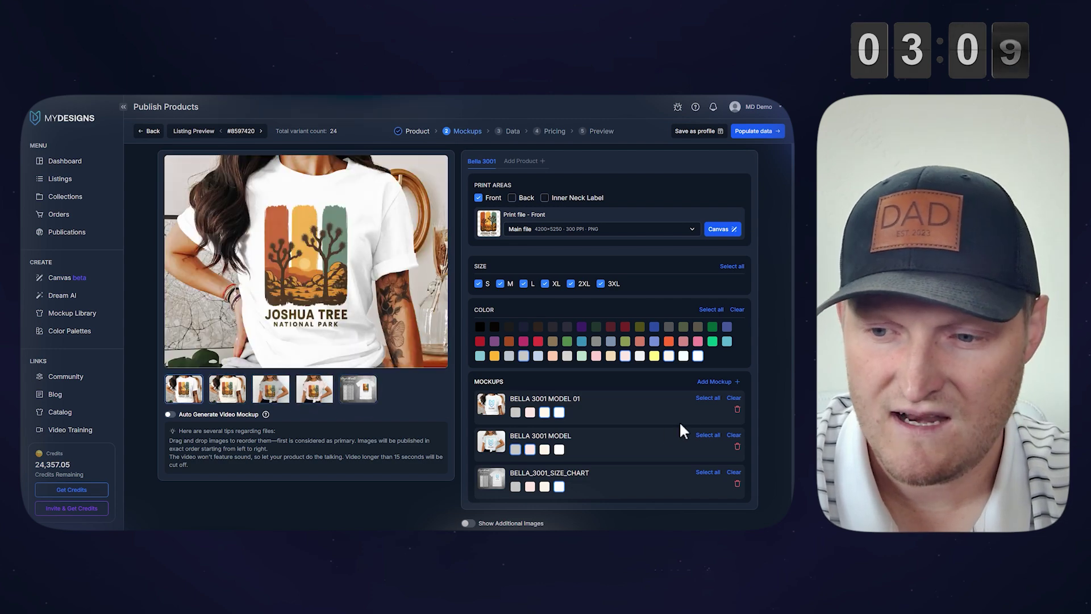
# Add the Folded Flatlay 3 mockup and pick its shirt colours, leaving out grey
pyautogui.click(714, 382)
pyautogui.scroll(-5, 699, 432)
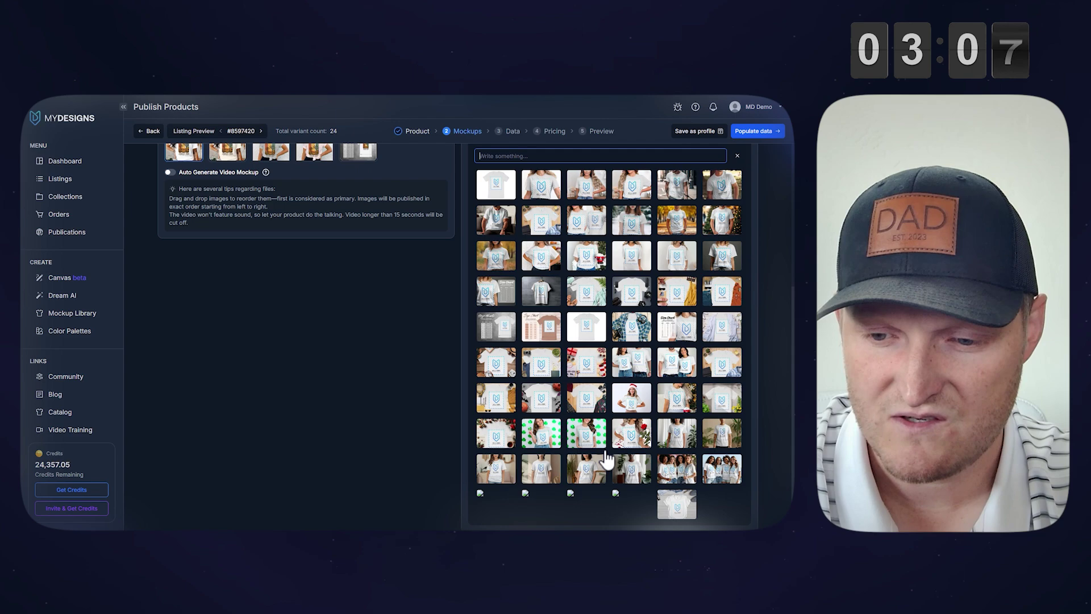
pyautogui.scroll(5, 689, 474)
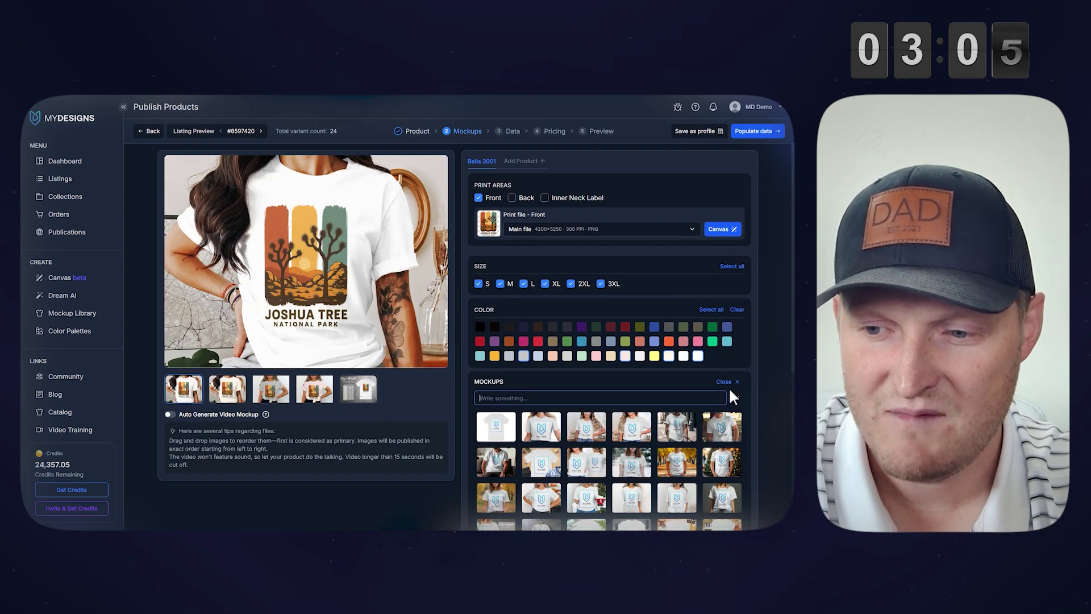
pyautogui.scroll(-5, 718, 385)
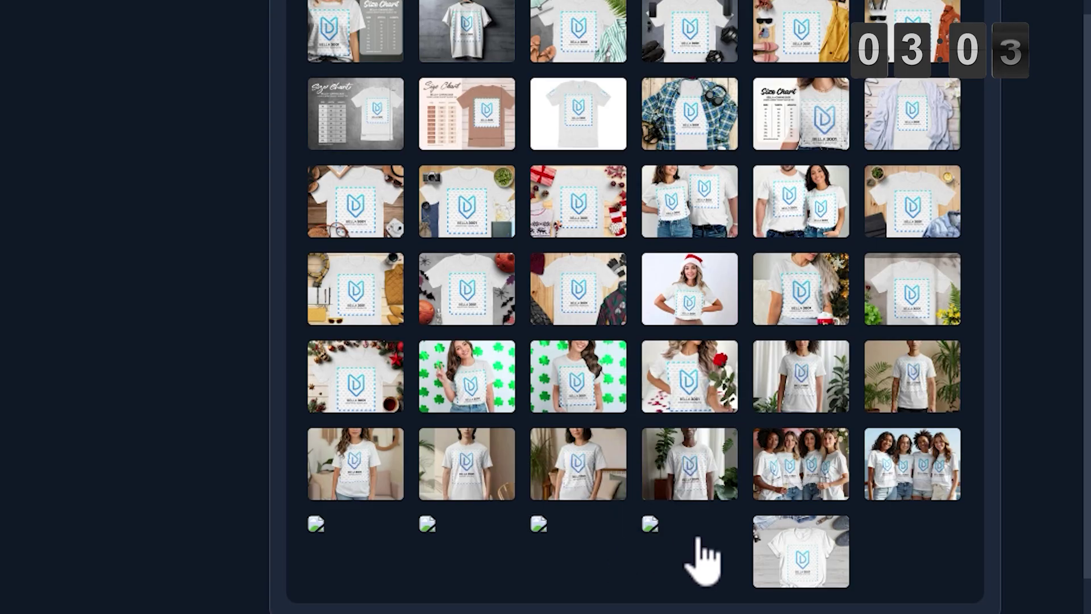
pyautogui.click(574, 543)
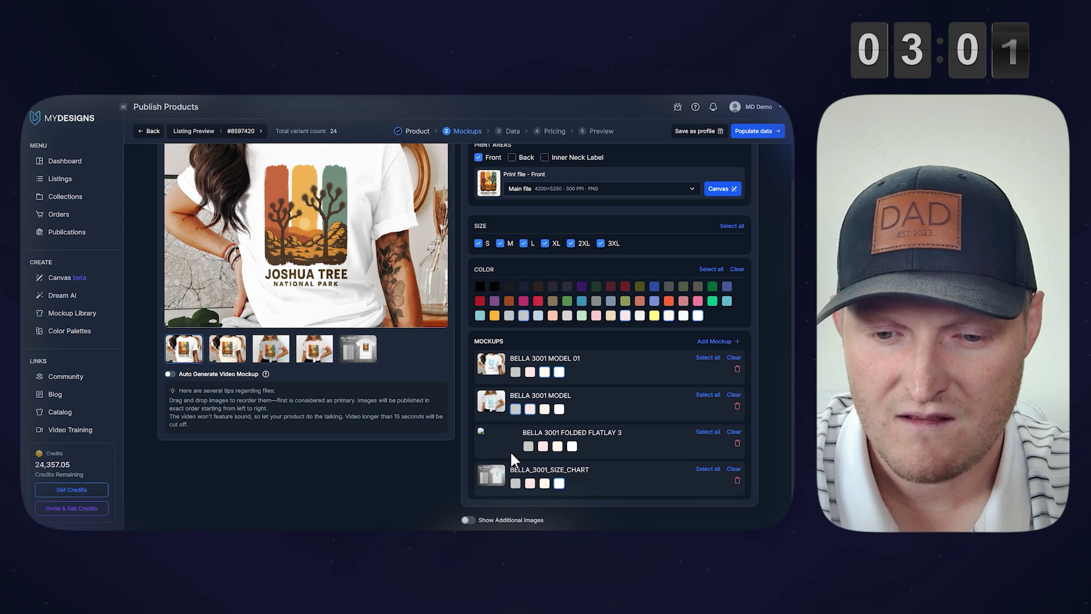
pyautogui.click(529, 446)
pyautogui.click(572, 446)
pyautogui.scroll(-1, 564, 452)
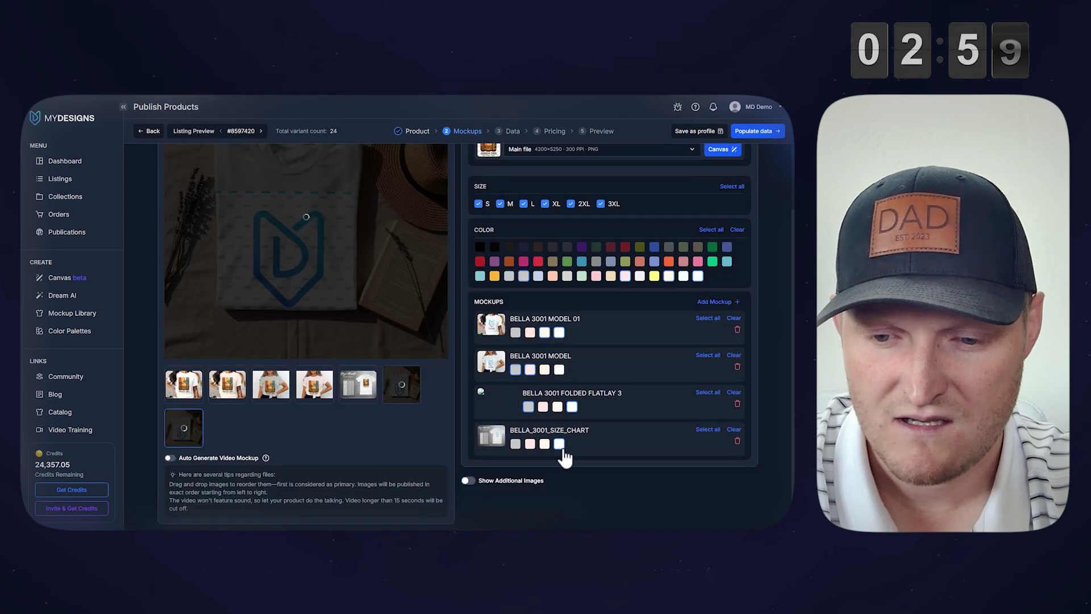
pyautogui.click(528, 412)
pyautogui.scroll(2, 568, 421)
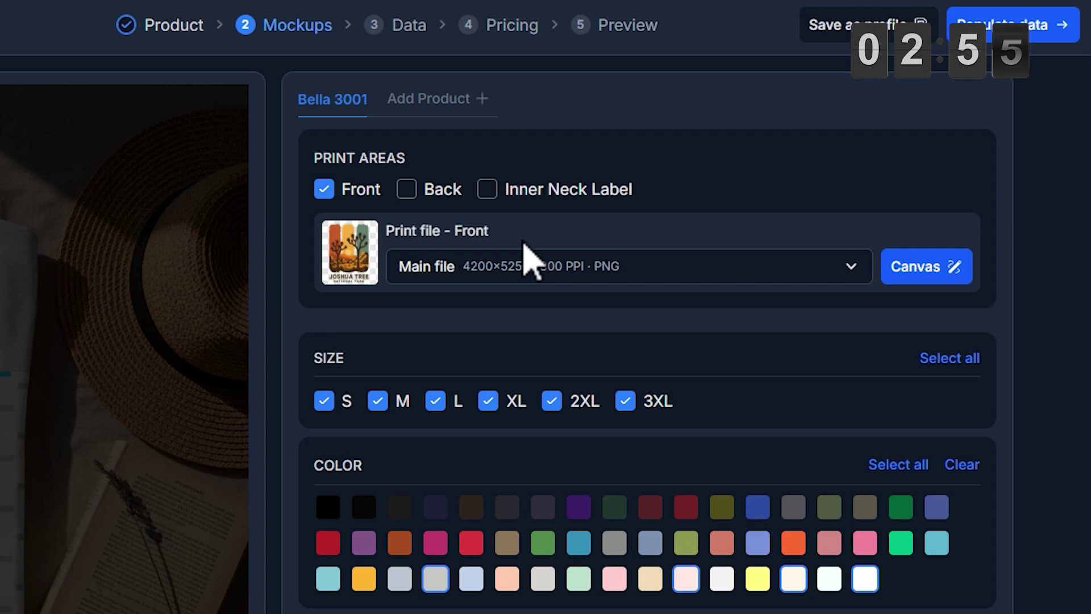
pyautogui.click(943, 281)
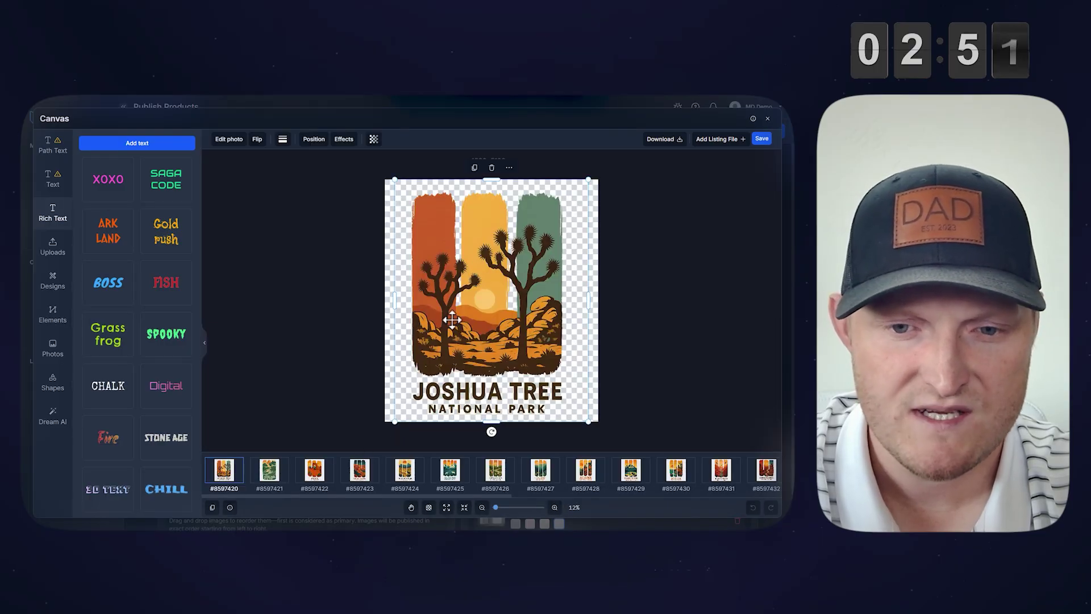
pyautogui.rightClick(489, 254)
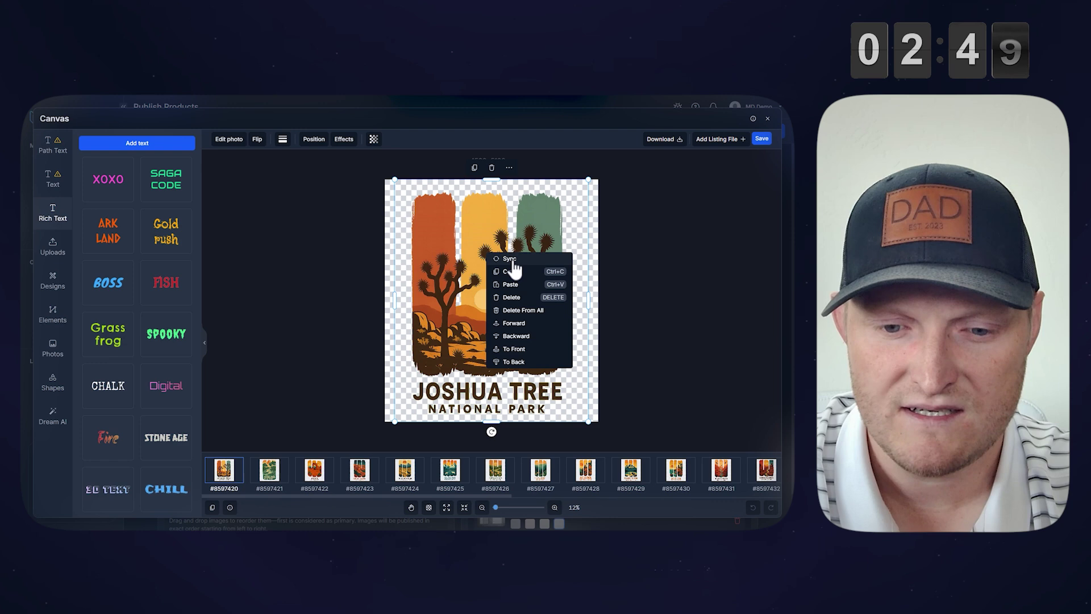
pyautogui.moveTo(433, 496); pyautogui.dragTo(670, 496)
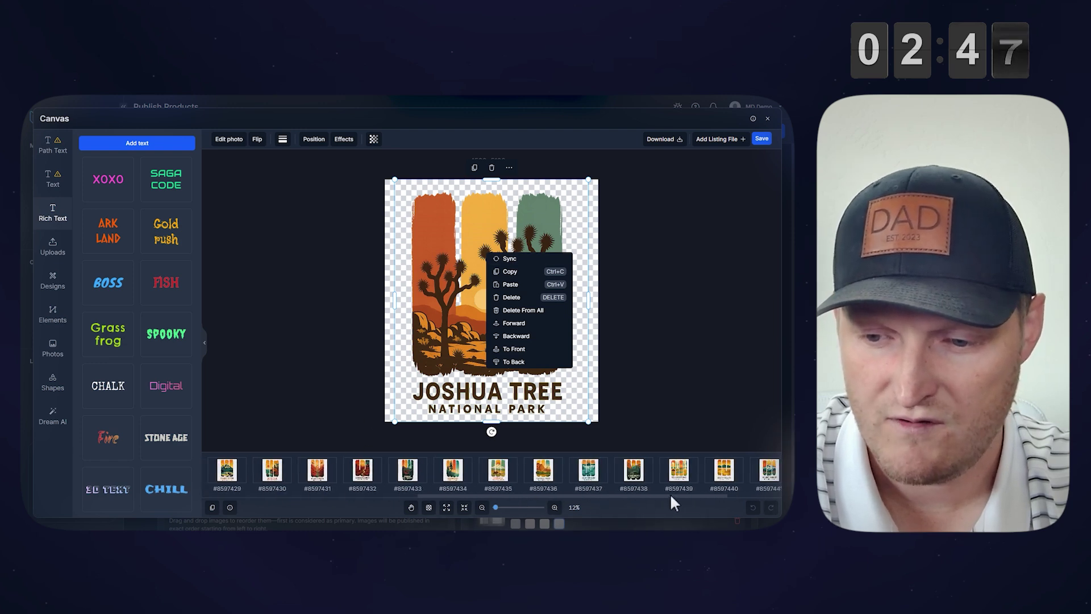
pyautogui.click(767, 119)
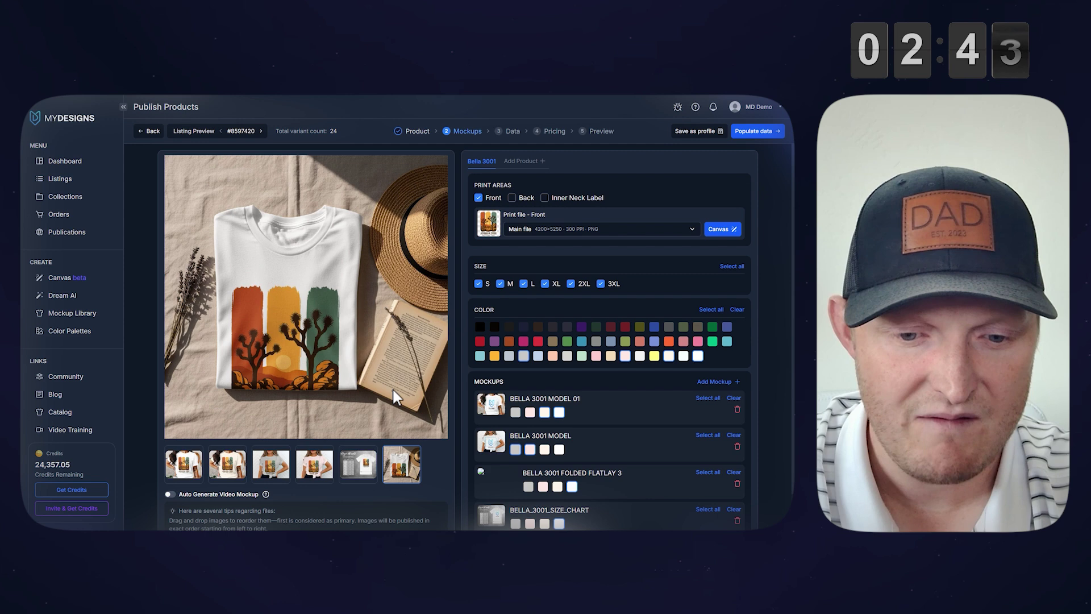
# Delete the Folded Flatlay 3 mockup, enable Auto Generate Video Mockup, and proceed to Data
pyautogui.scroll(-1, 314, 430)
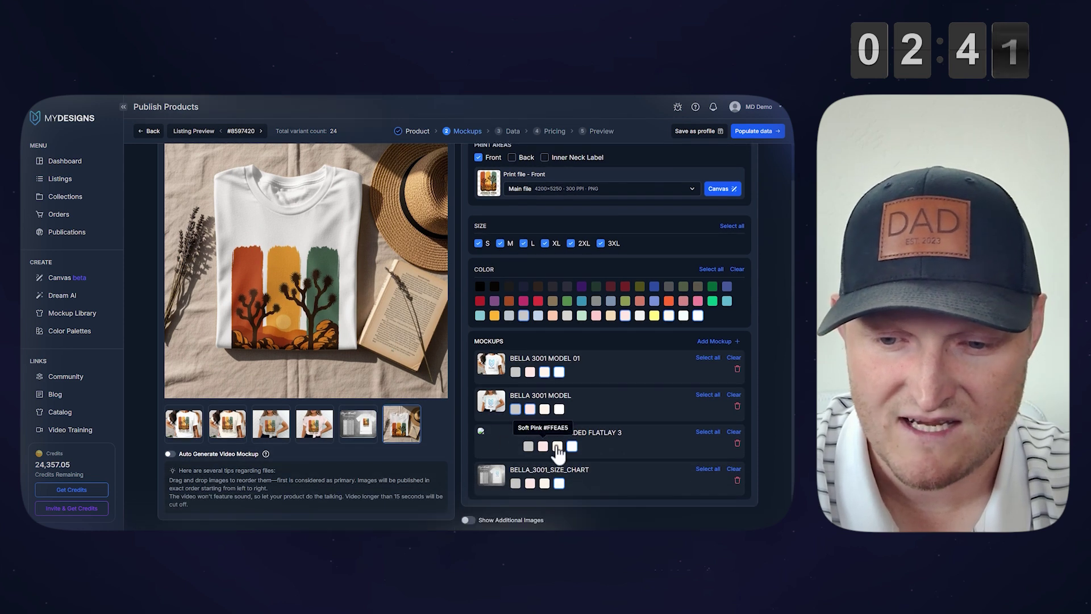
pyautogui.click(738, 443)
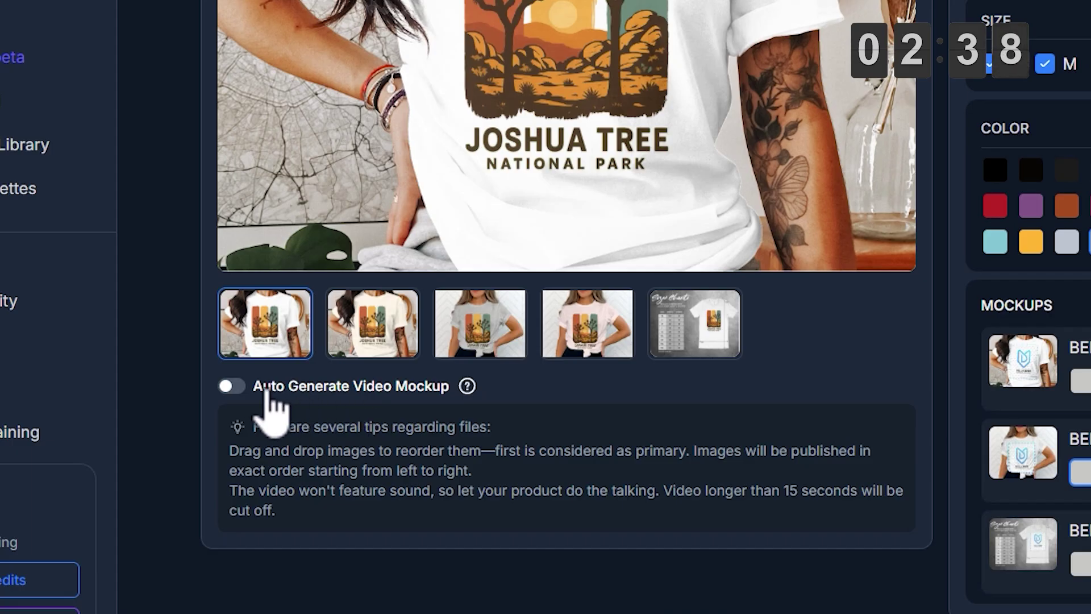
pyautogui.click(169, 411)
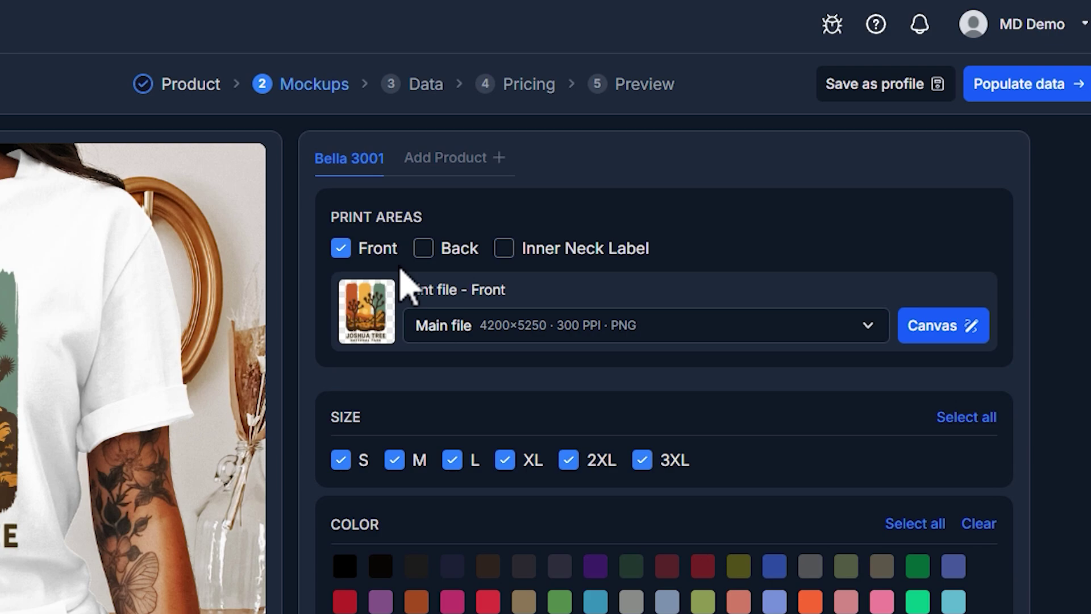
pyautogui.click(1018, 85)
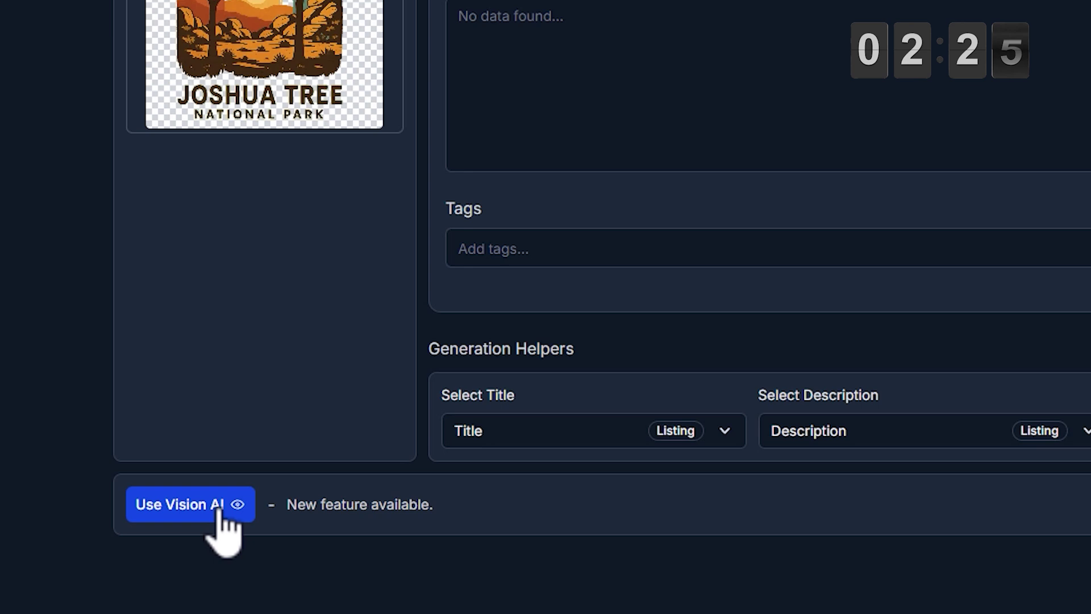
# Run Vision AI on all designs to generate titles, descriptions and tags
pyautogui.click(253, 426)
pyautogui.click(781, 101)
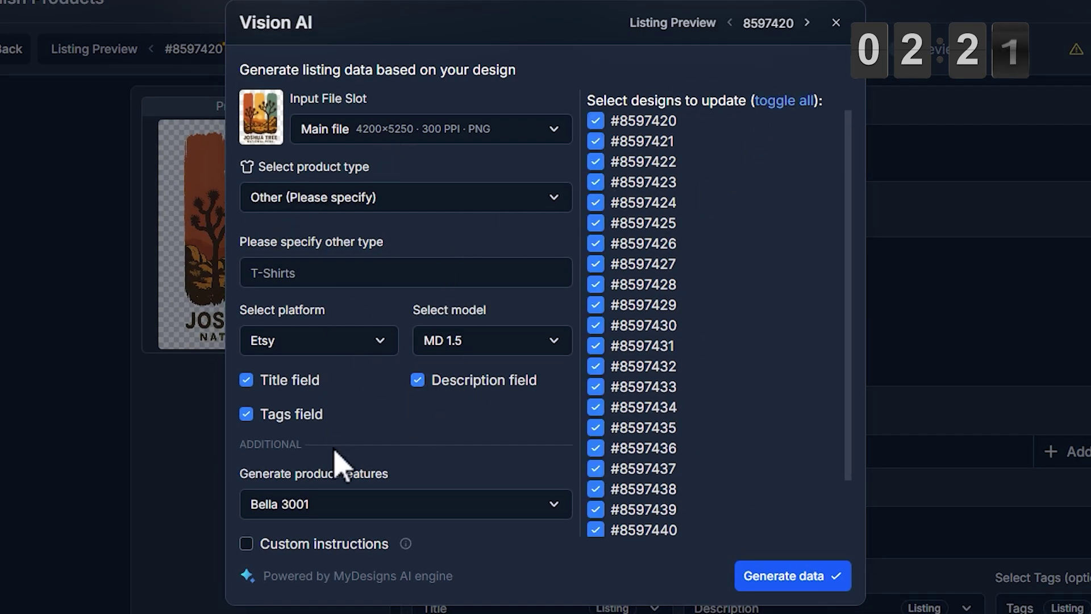
pyautogui.click(802, 580)
pyautogui.click(594, 155)
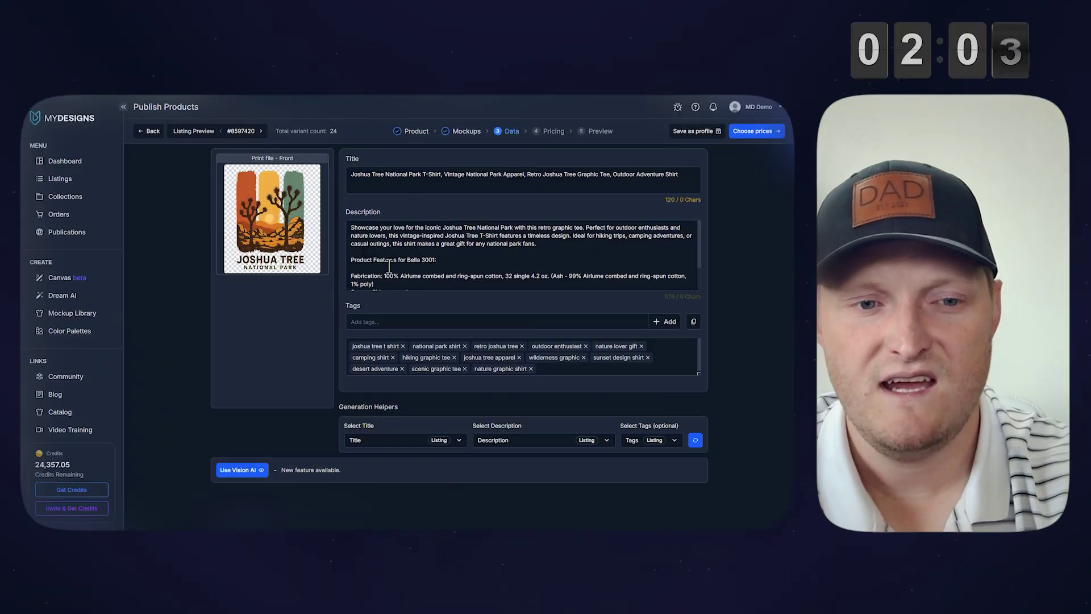
# Review the generated Everglades, Arches and Rocky Mountain listings
pyautogui.click(262, 132)
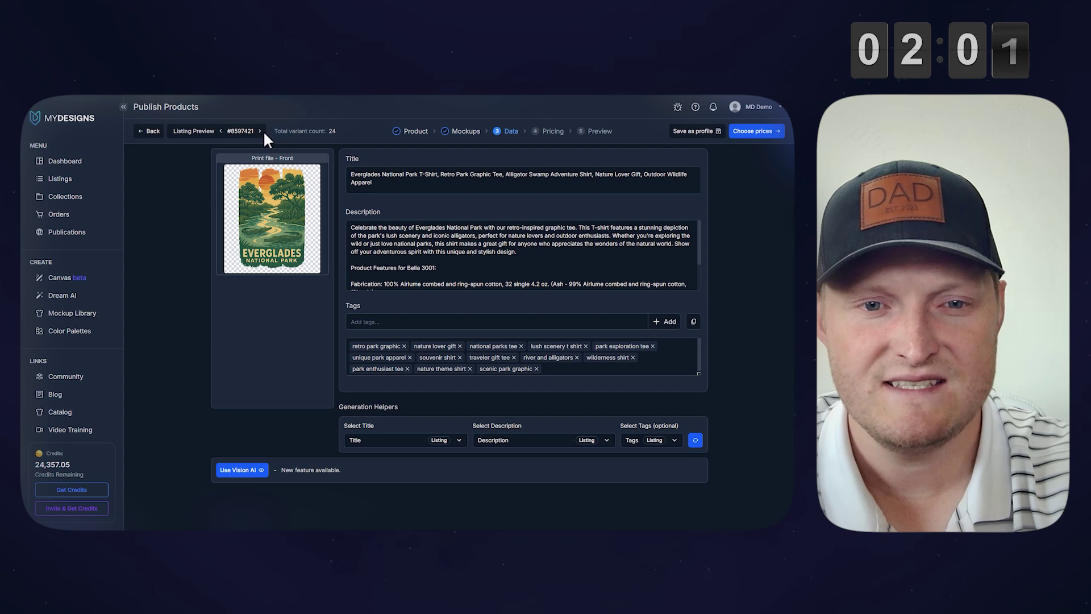
pyautogui.click(261, 132)
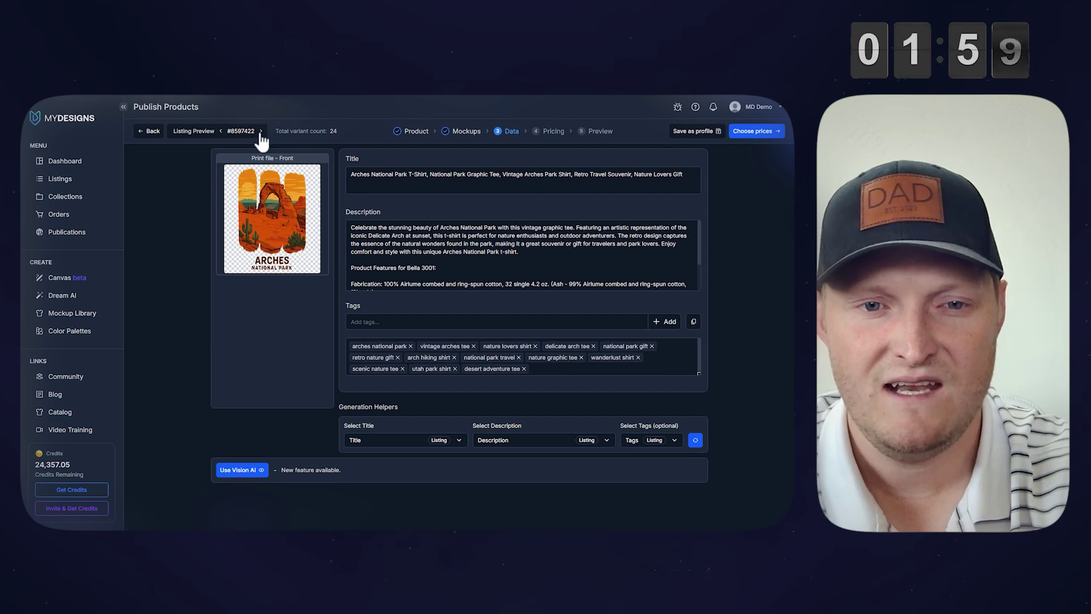
pyautogui.click(261, 131)
pyautogui.click(261, 131)
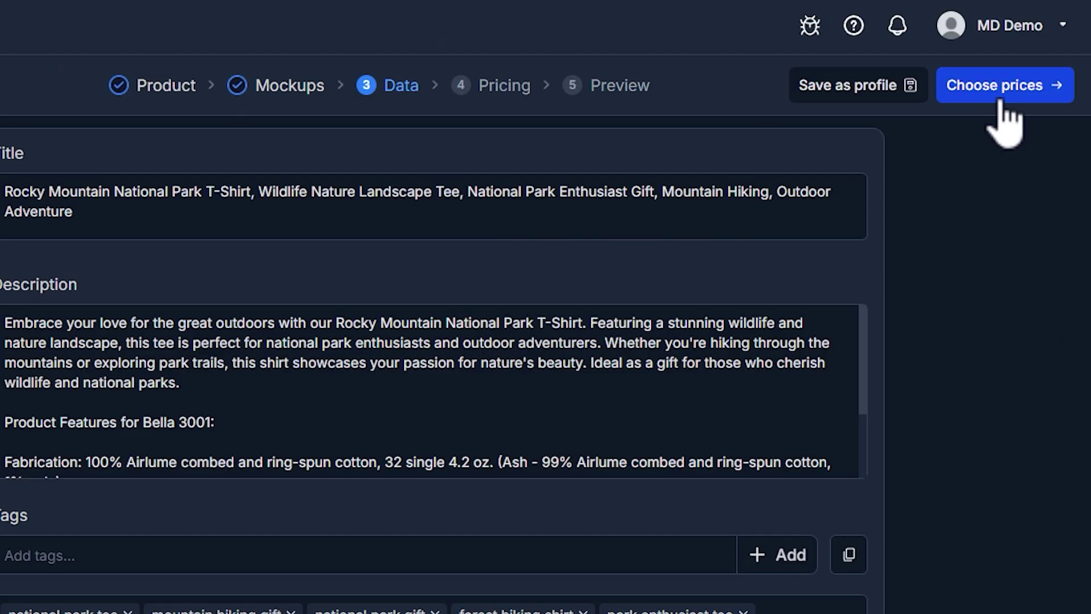
# Price every Bella 3001 size and colour variant at $29.99 across all listings
pyautogui.click(756, 135)
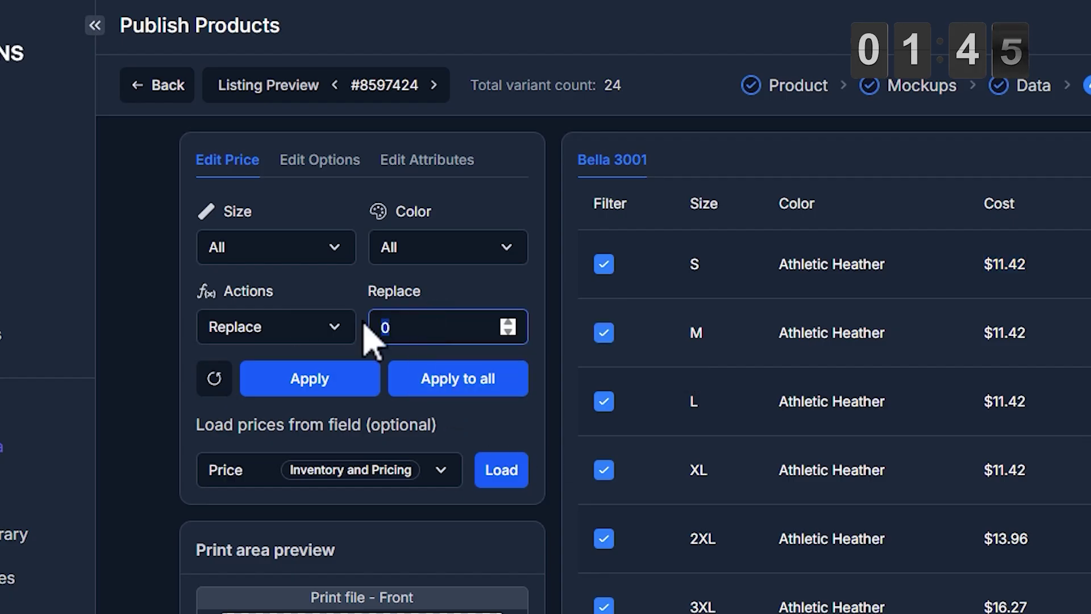
pyautogui.click(452, 377)
pyautogui.click(314, 250)
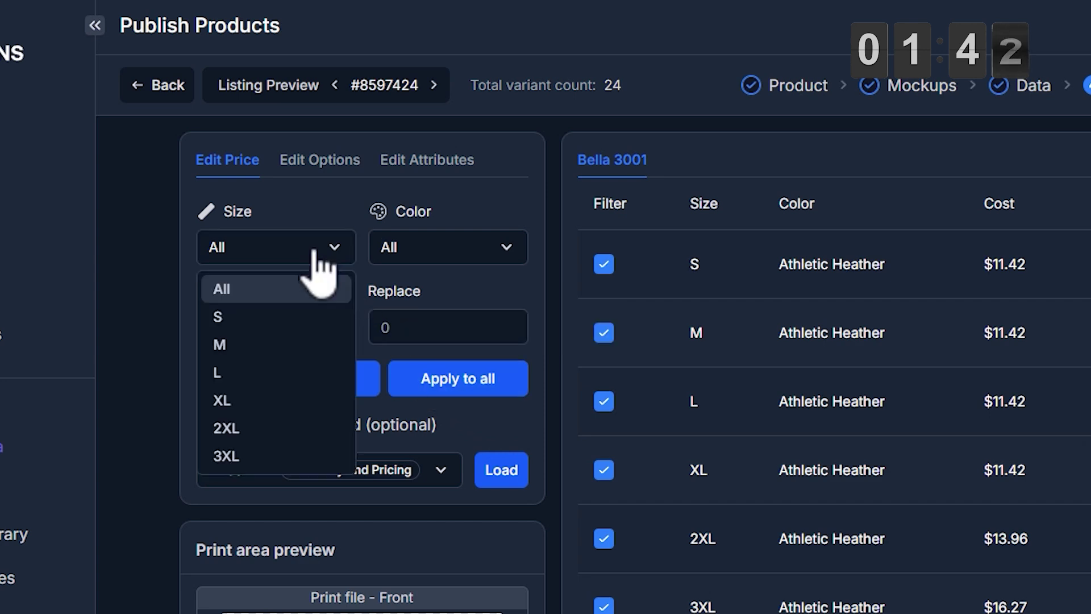
pyautogui.click(451, 254)
pyautogui.click(523, 250)
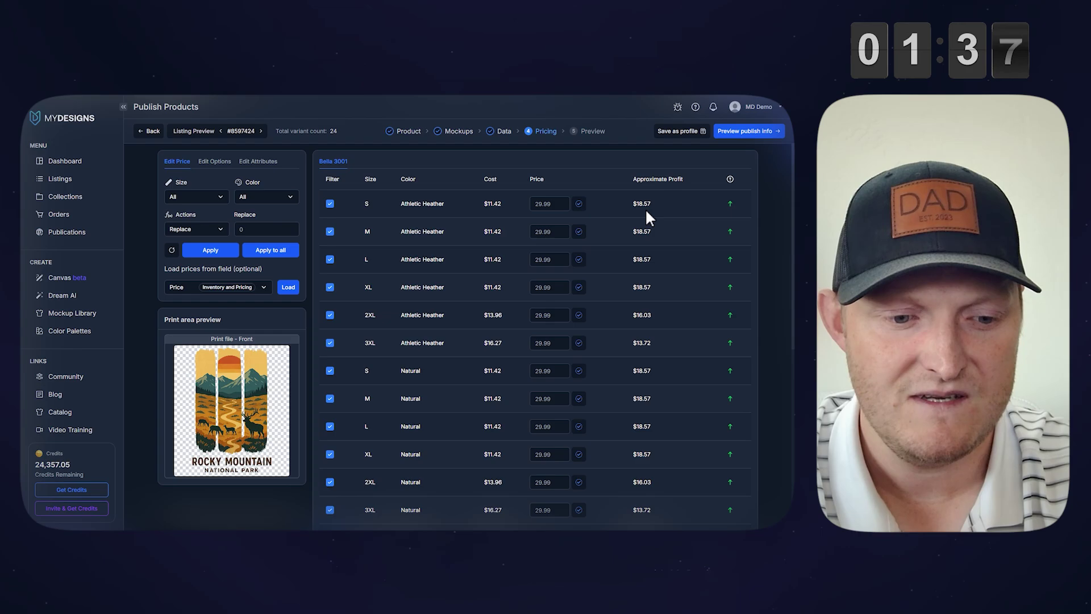
pyautogui.scroll(-3, 609, 240)
pyautogui.scroll(3, 616, 237)
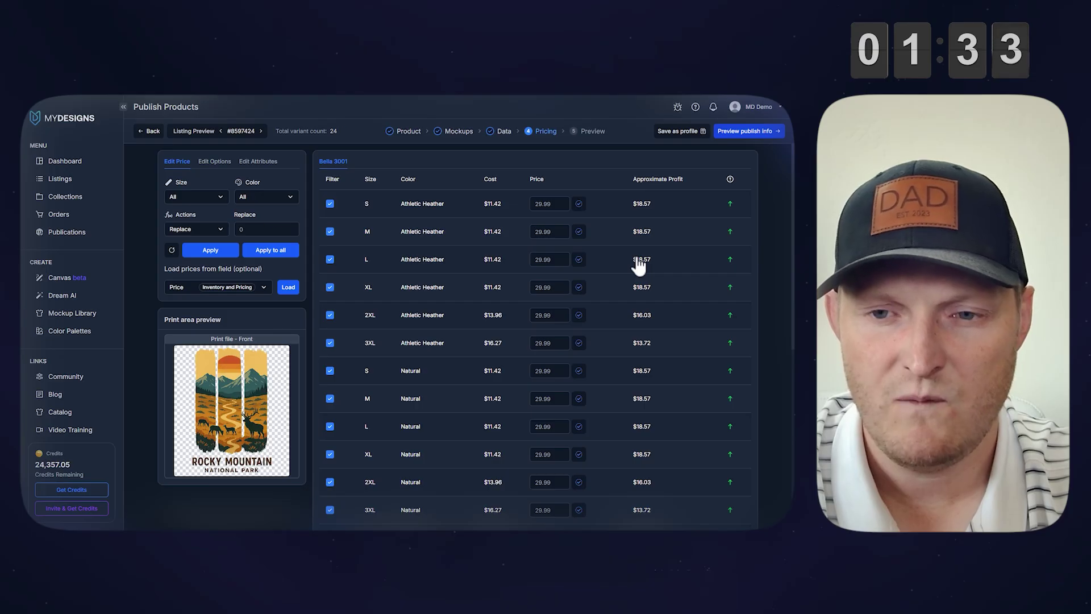
# Set the Etsy category to Clothing > Gender-Neutral Adult Clothing
pyautogui.click(998, 91)
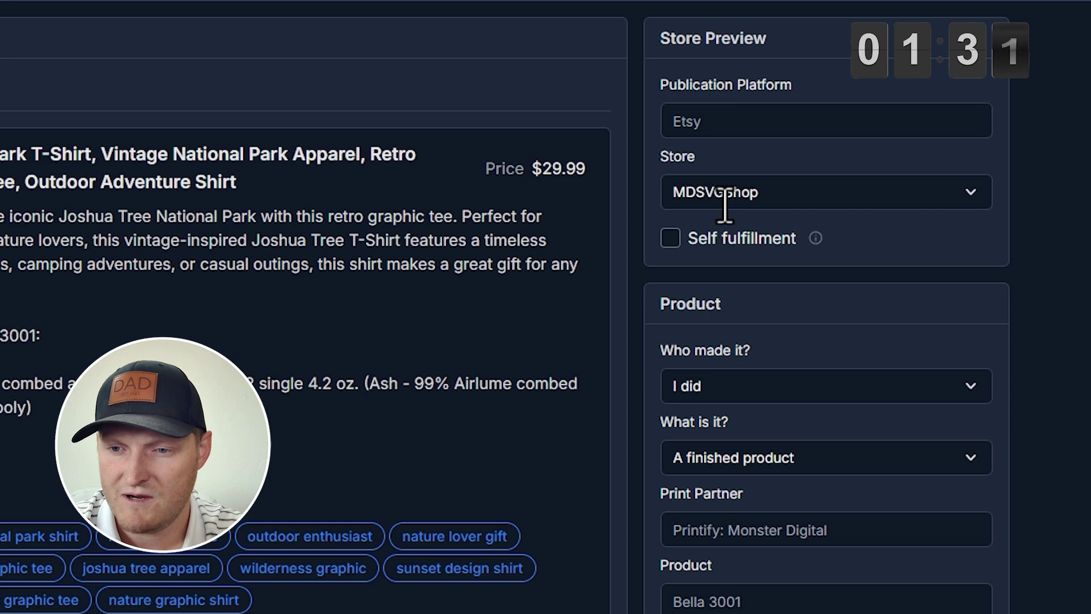
pyautogui.scroll(-2, 739, 285)
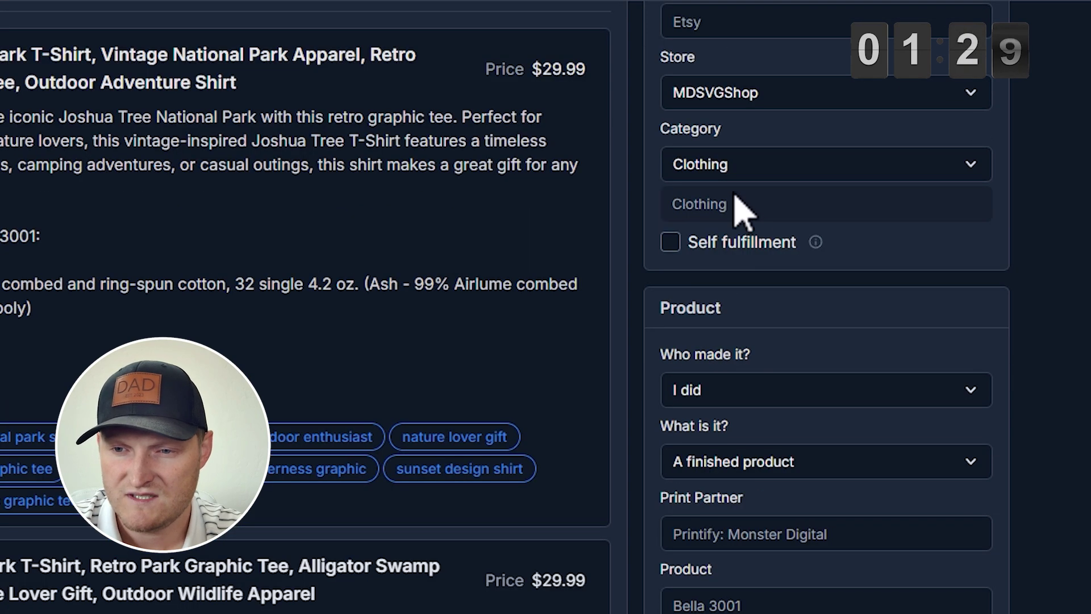
pyautogui.scroll(-2, 768, 228)
pyautogui.scroll(2, 796, 290)
pyautogui.click(768, 265)
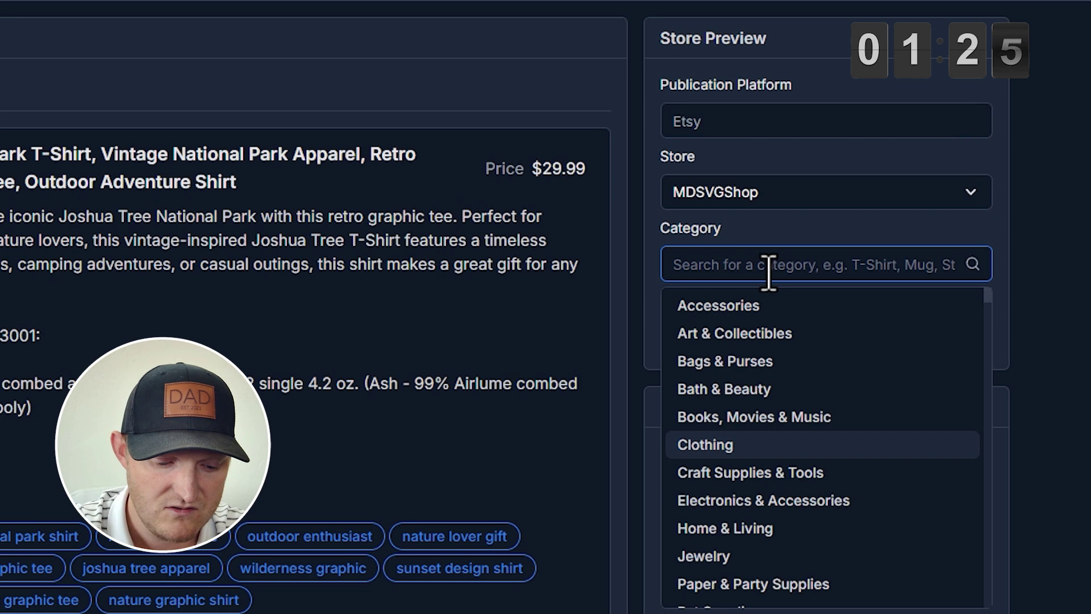
pyautogui.write('gen')
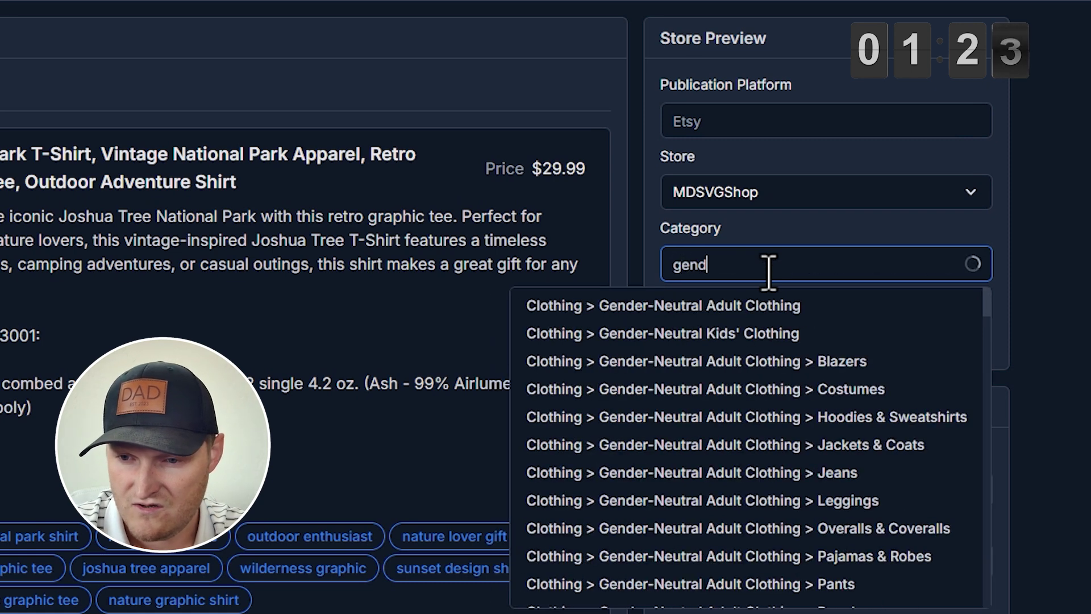
pyautogui.write('d')
pyautogui.click(756, 307)
# Publish the 24 listings to Etsy and check the publish job in the Jobs panel
pyautogui.scroll(-3, 909, 375)
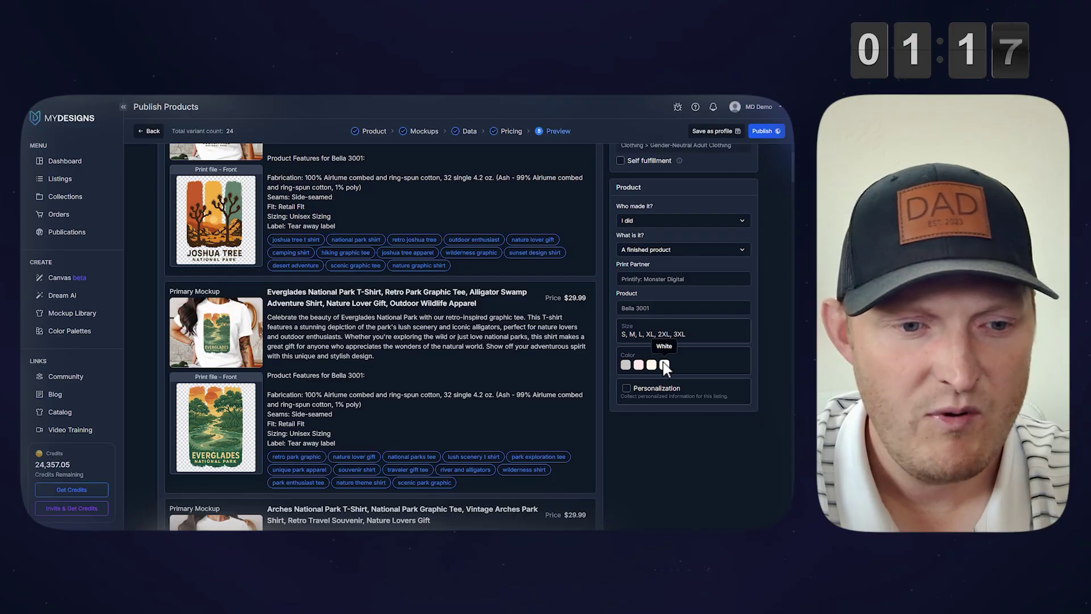
pyautogui.scroll(-10, 471, 313)
pyautogui.scroll(-15, 478, 319)
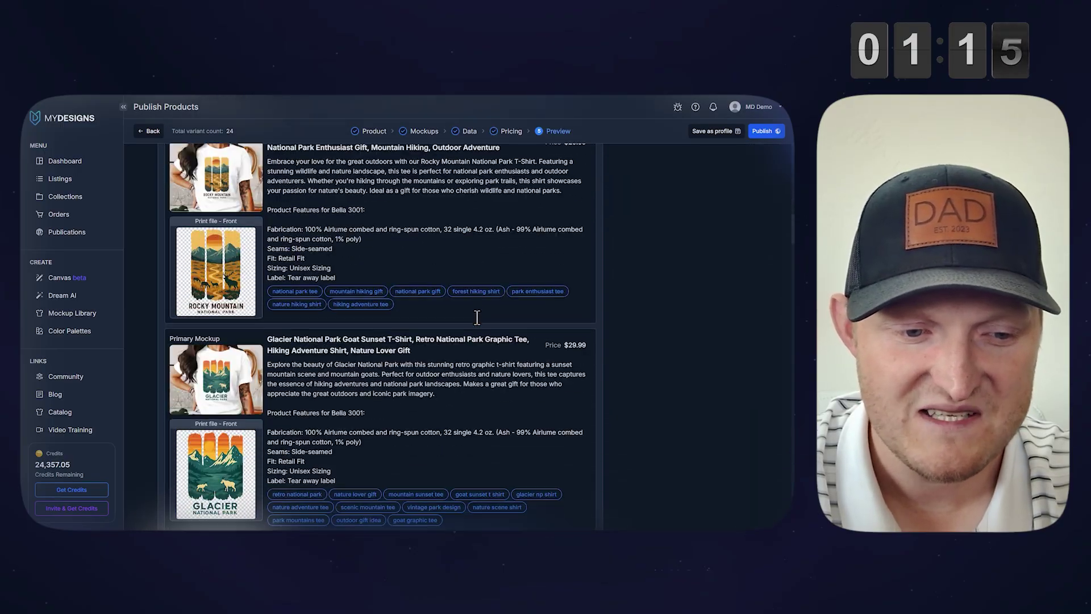
pyautogui.scroll(20, 487, 329)
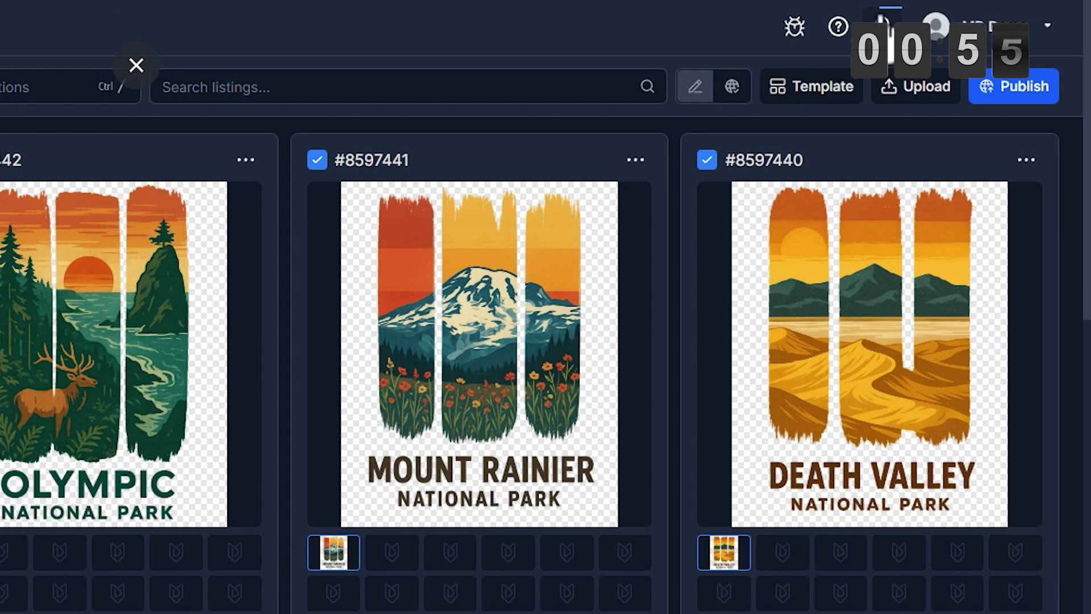
pyautogui.click(882, 24)
pyautogui.click(764, 121)
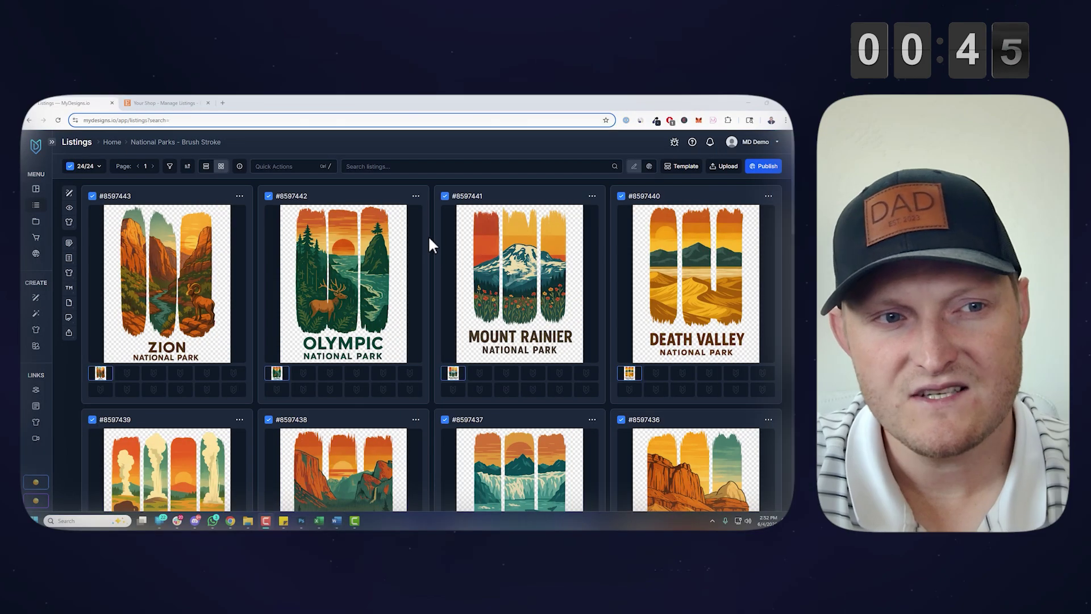
# Reload Etsy's drafts to show all 24 park tees and open the Vintage Redwood draft's actions
pyautogui.click(175, 104)
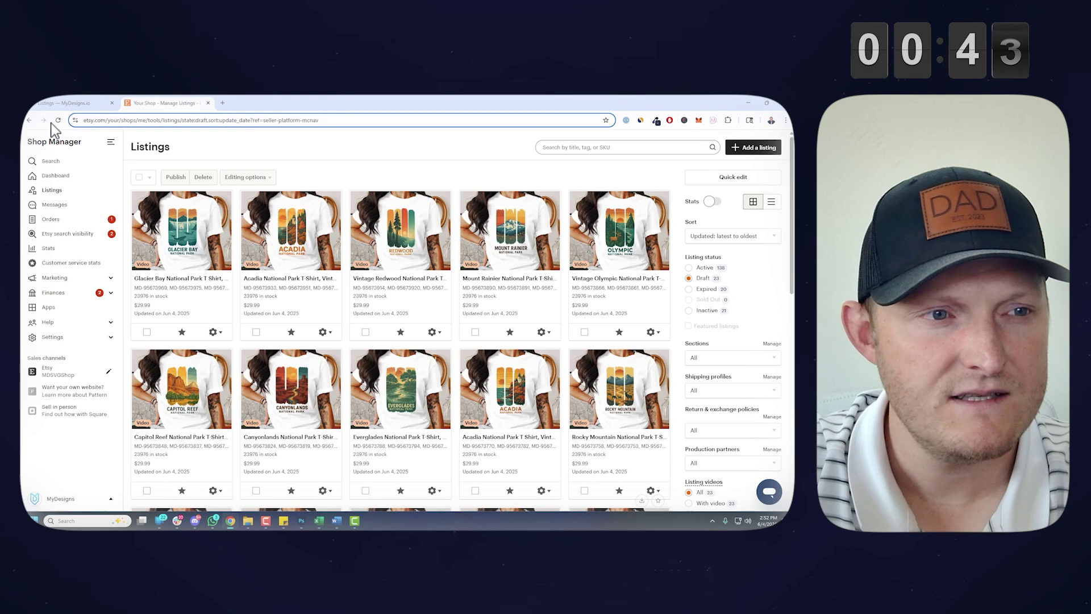
pyautogui.click(58, 120)
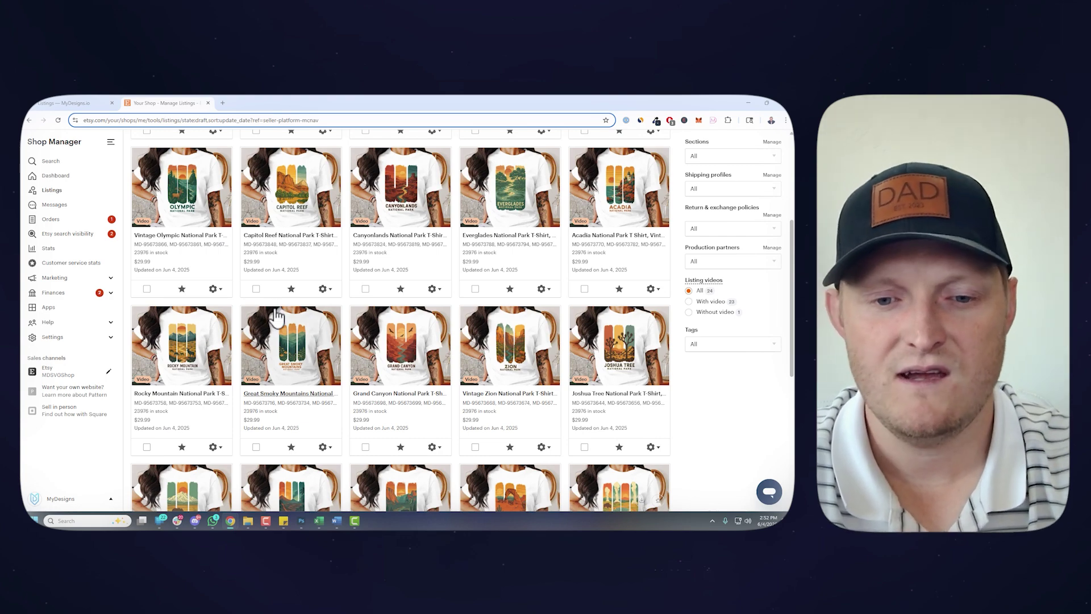
pyautogui.scroll(-4, 313, 309)
pyautogui.scroll(8, 314, 316)
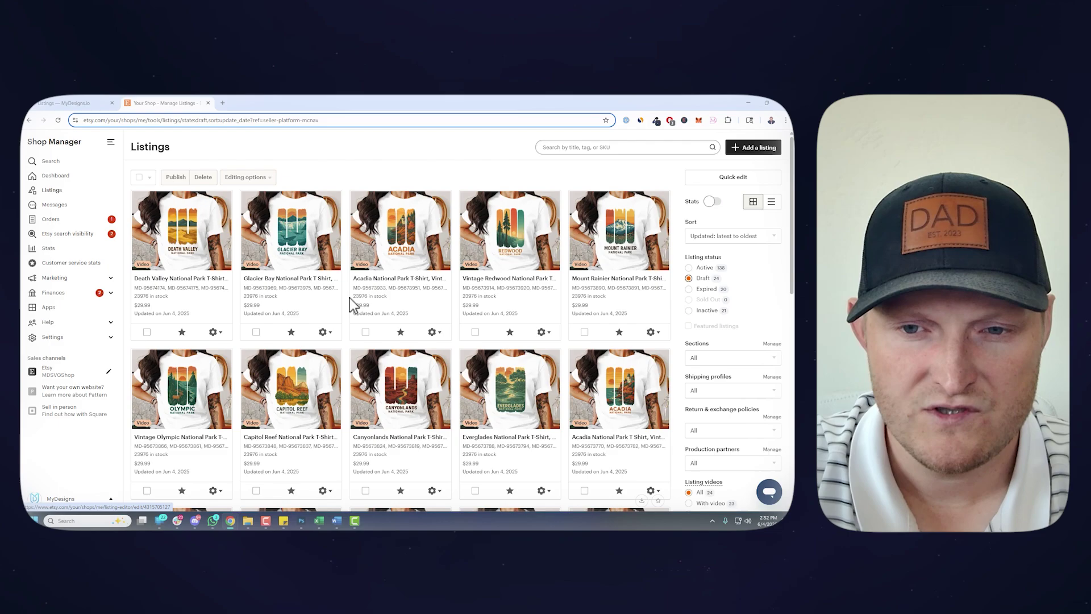
pyautogui.click(544, 332)
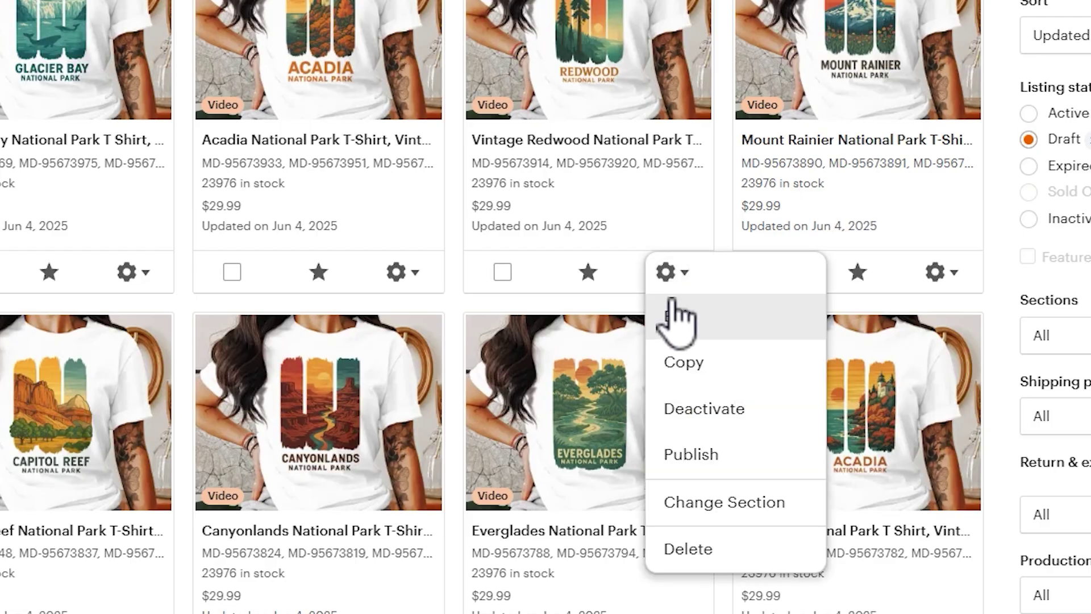
# Edit the Vintage Redwood draft and review its title, description, variations and tags
pyautogui.click(682, 302)
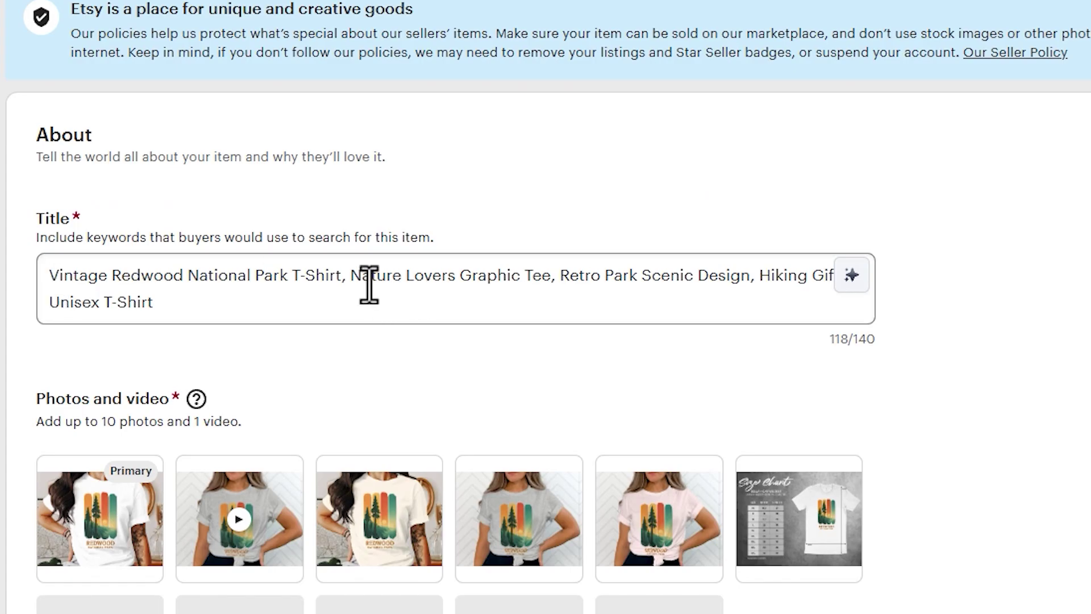
pyautogui.scroll(-2, 341, 272)
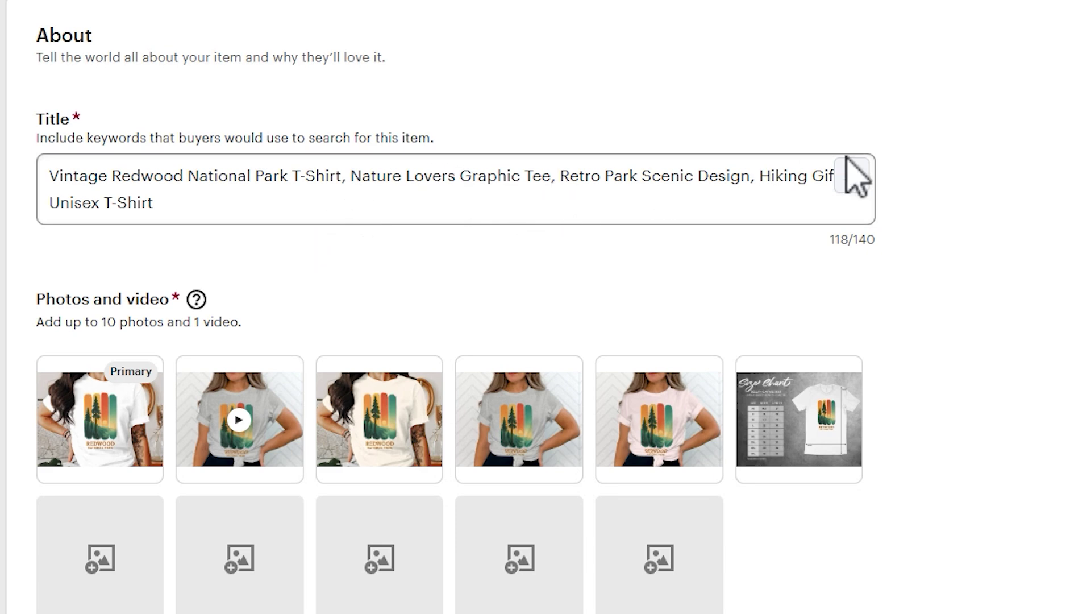
pyautogui.moveTo(214, 209); pyautogui.dragTo(304, 377)
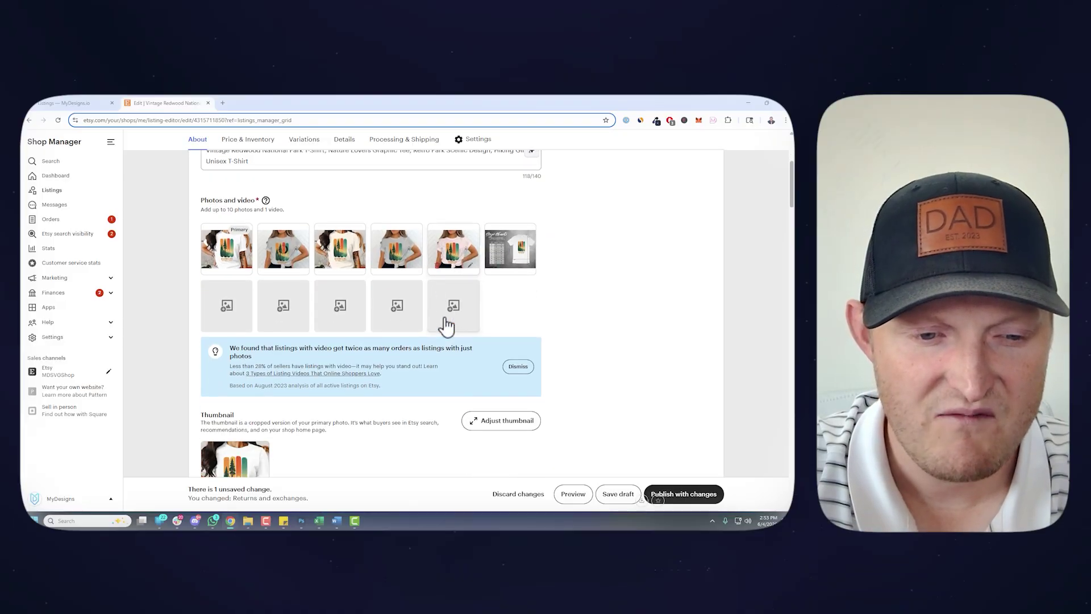
pyautogui.scroll(-5, 427, 311)
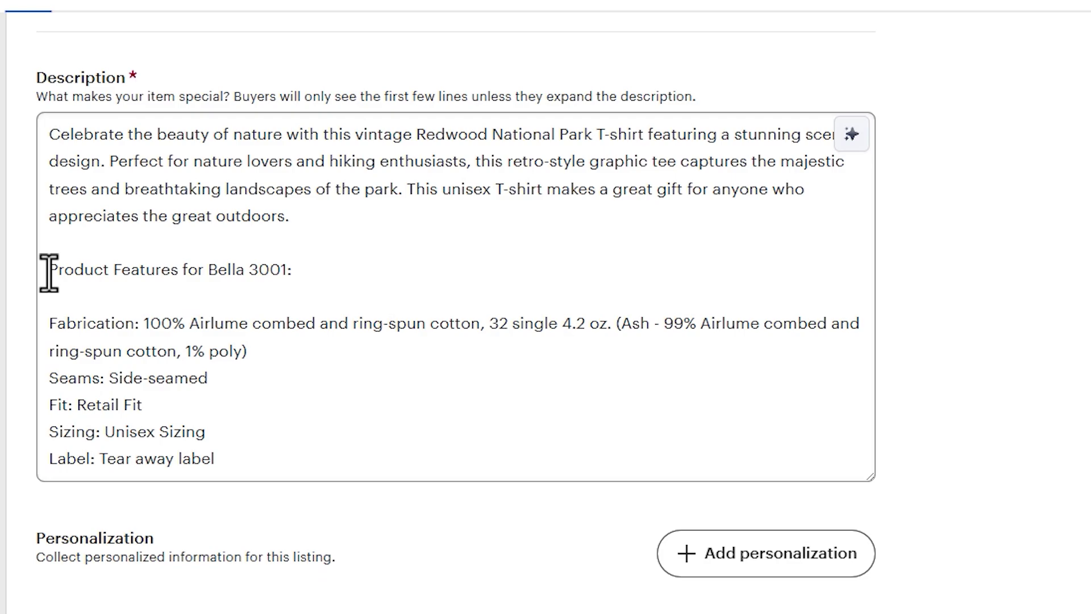
pyautogui.moveTo(49, 271); pyautogui.dragTo(263, 471)
pyautogui.scroll(-10, 418, 428)
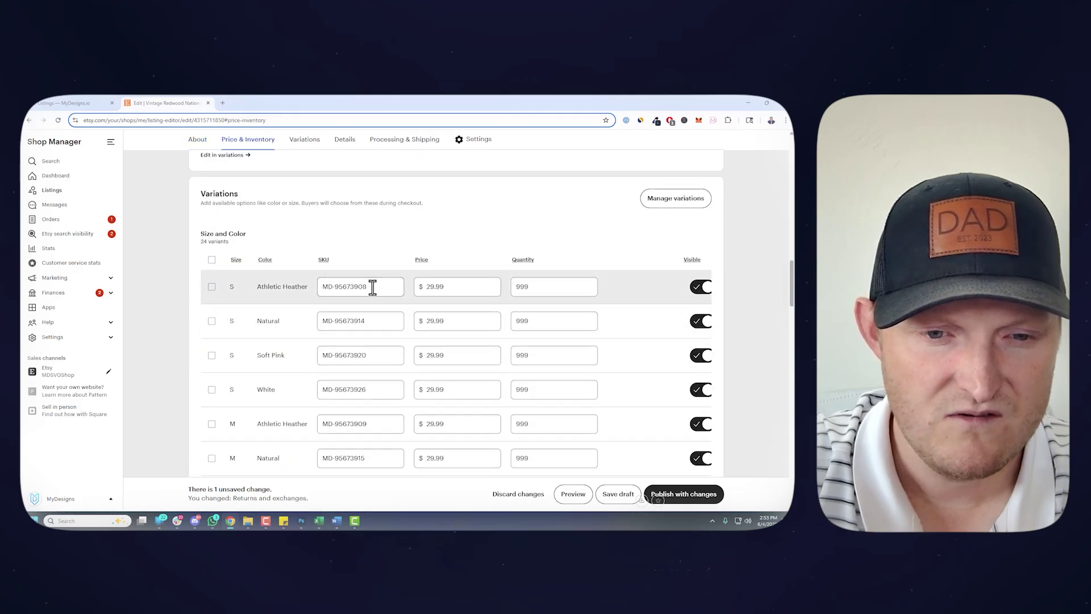
pyautogui.scroll(-5, 373, 293)
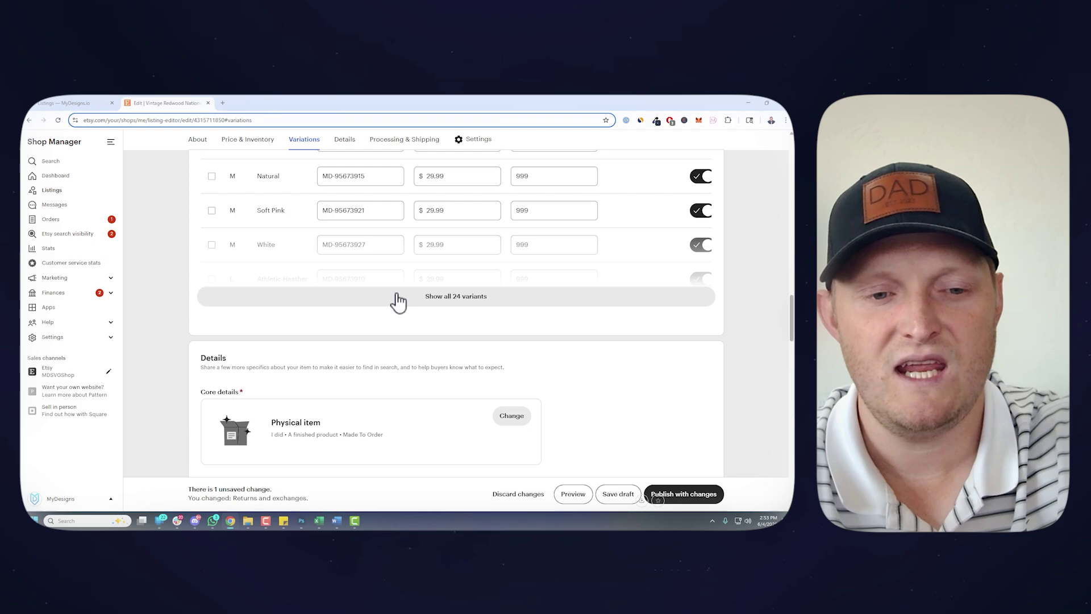
pyautogui.scroll(-12, 398, 300)
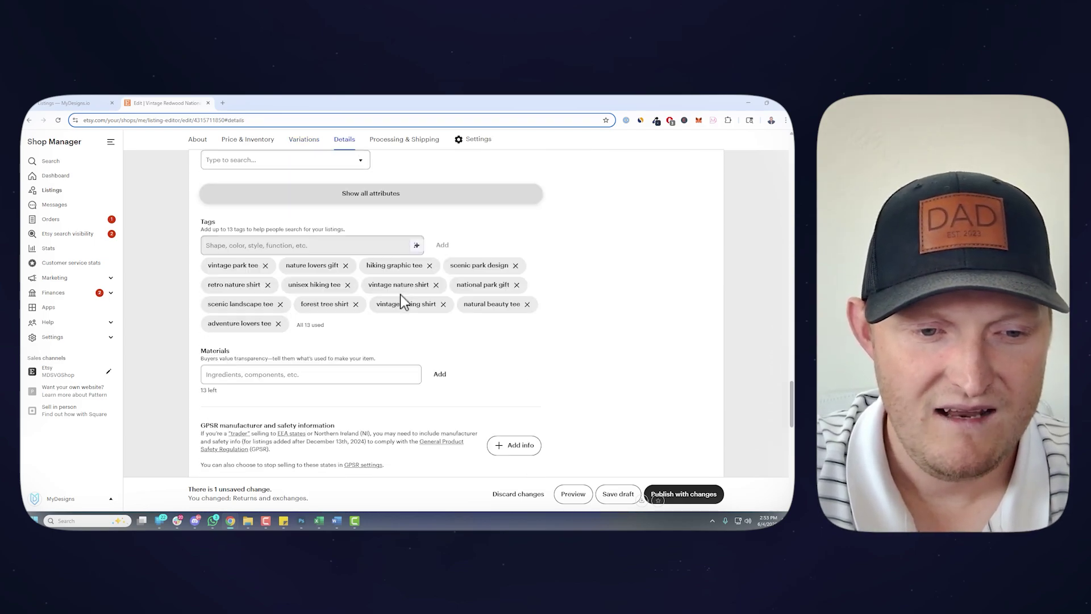
# Apply the Made to order processing profile and publish the Redwood listing live
pyautogui.scroll(-2, 401, 295)
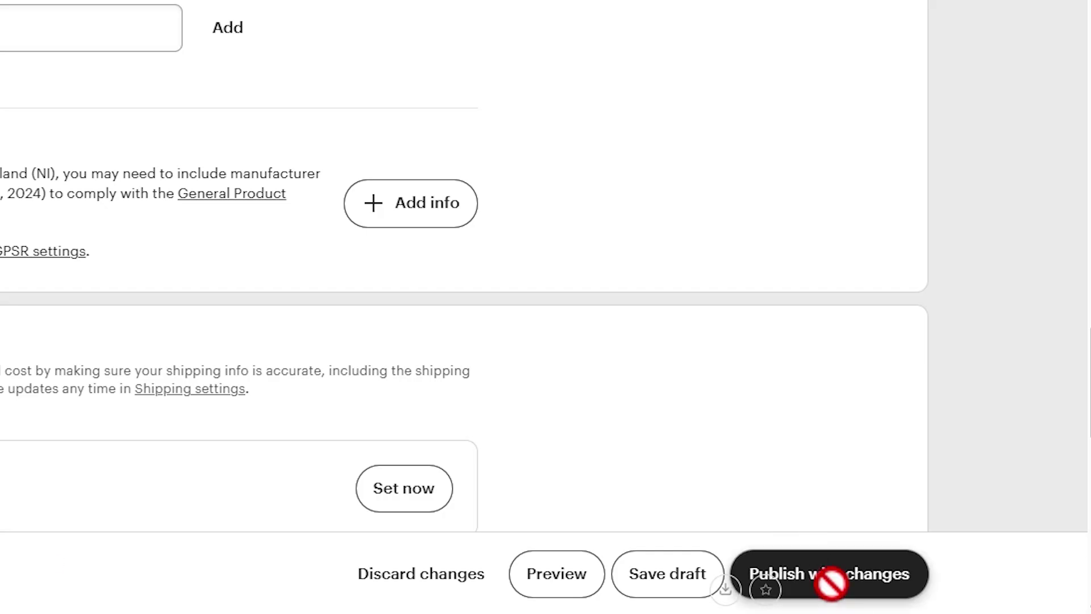
pyautogui.click(831, 582)
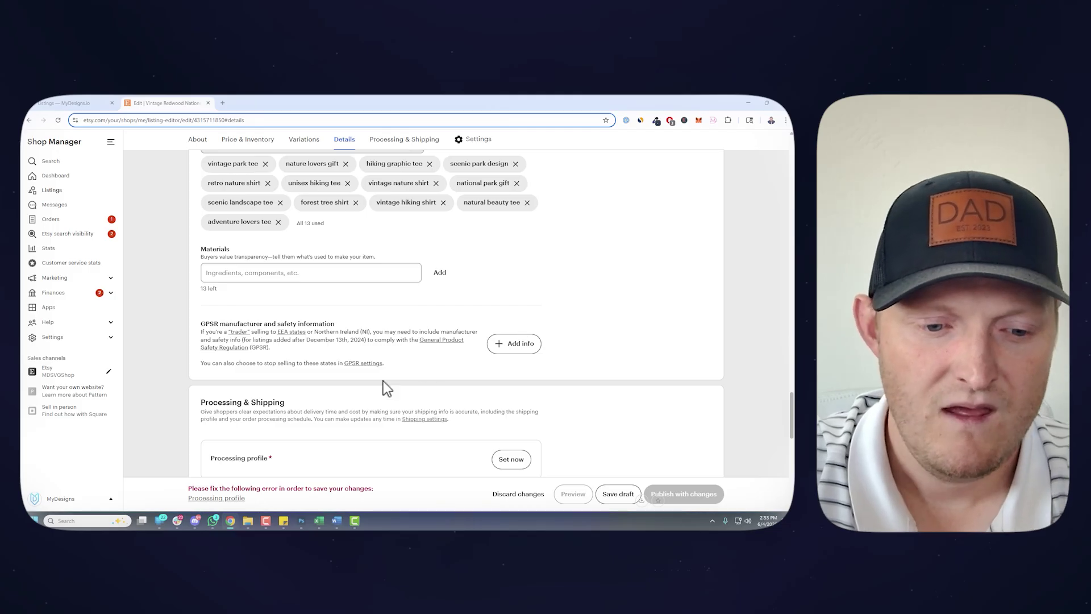
pyautogui.scroll(-4, 85, 300)
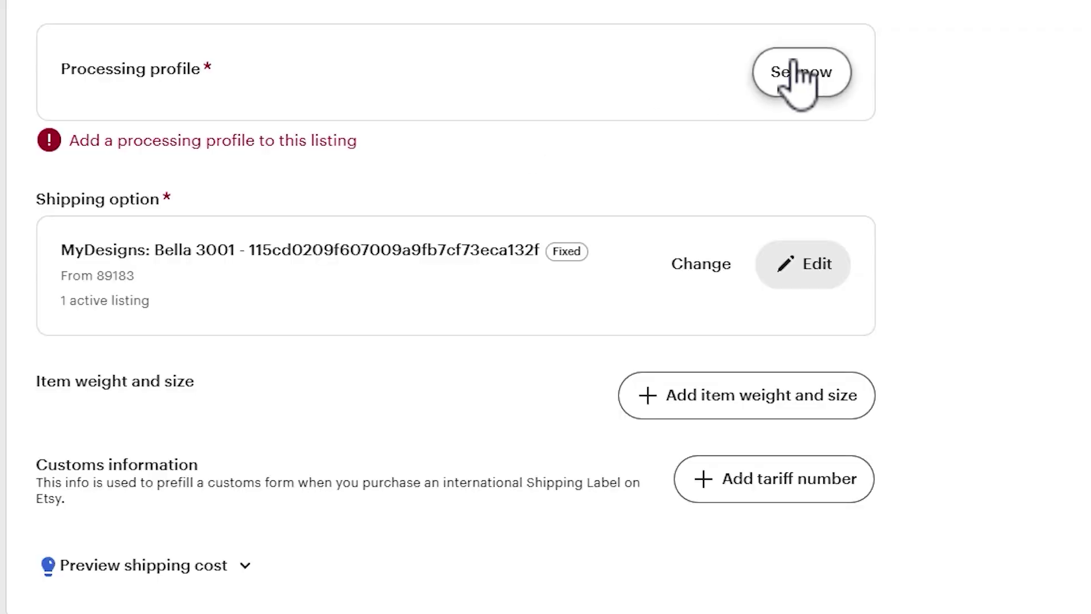
pyautogui.click(505, 214)
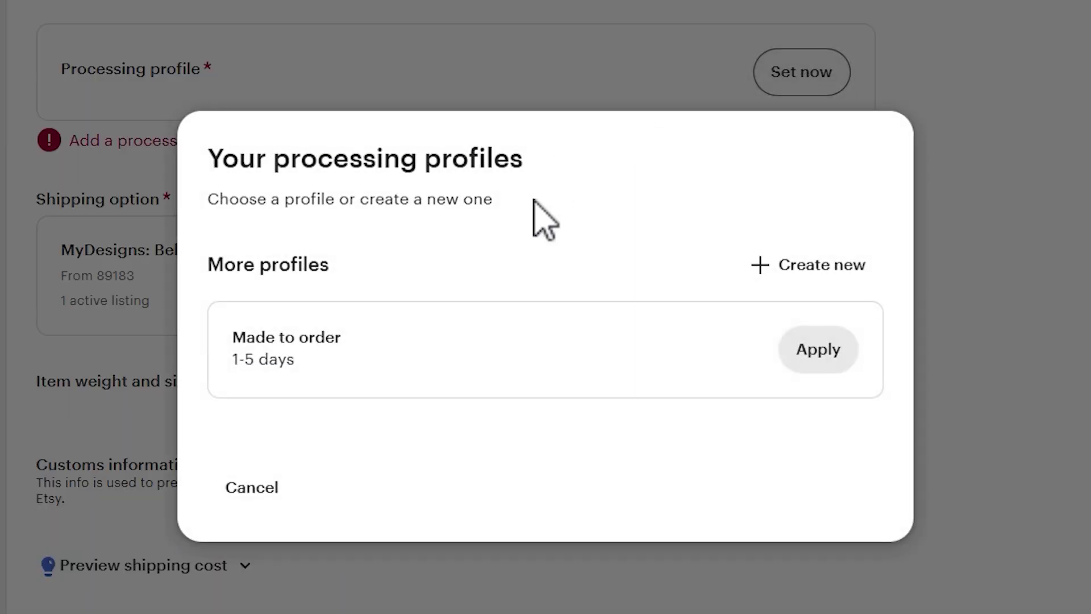
pyautogui.click(834, 349)
pyautogui.click(685, 494)
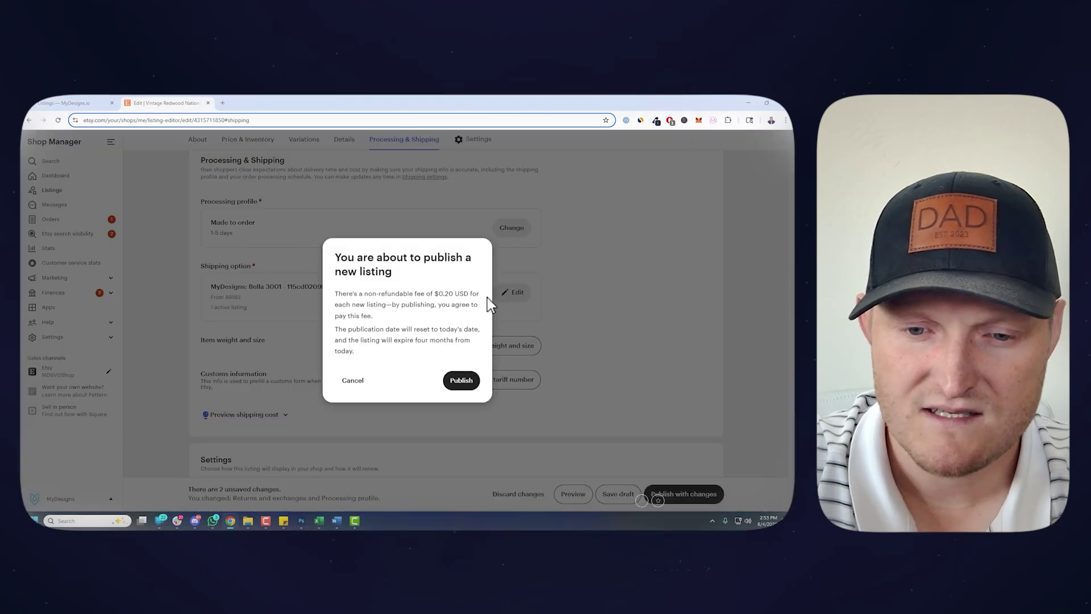
pyautogui.click(461, 381)
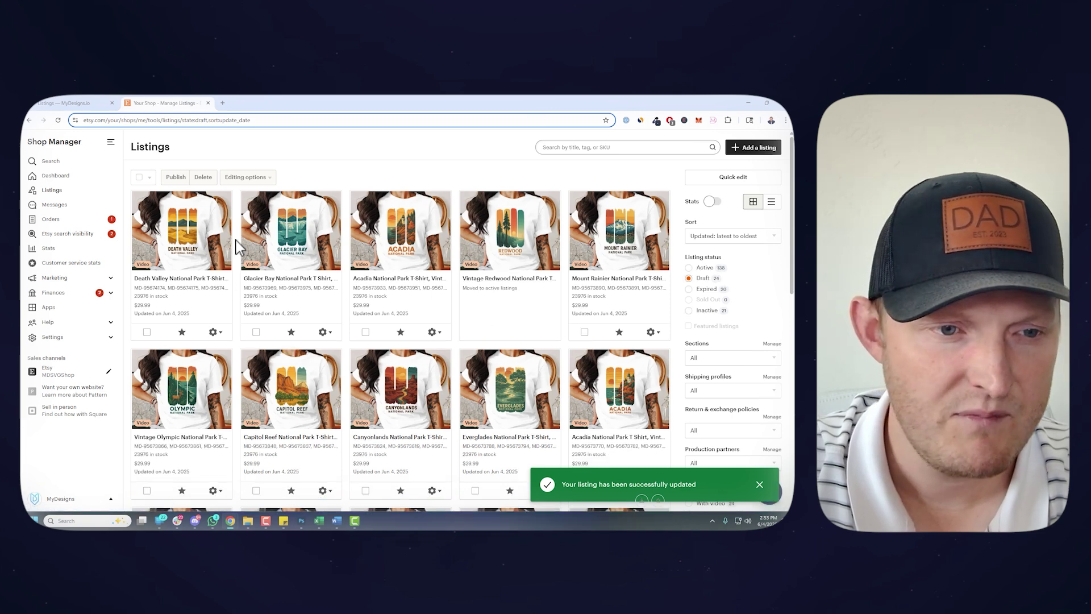
# Open the active Vintage Redwood listing's live Etsy product page at $29.99
pyautogui.click(520, 279)
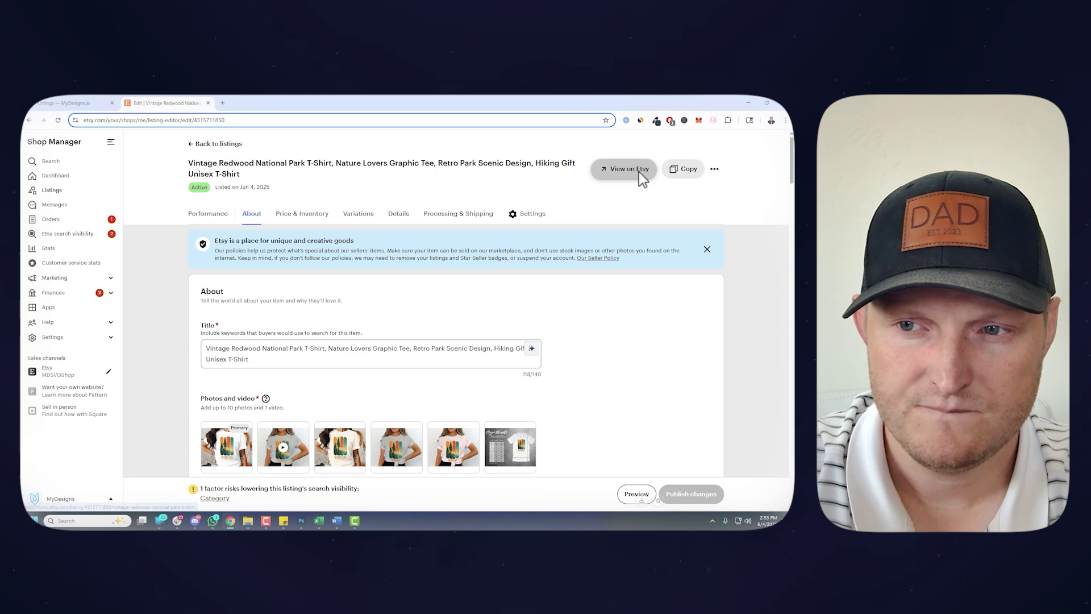
pyautogui.click(624, 169)
pyautogui.scroll(-2, 464, 288)
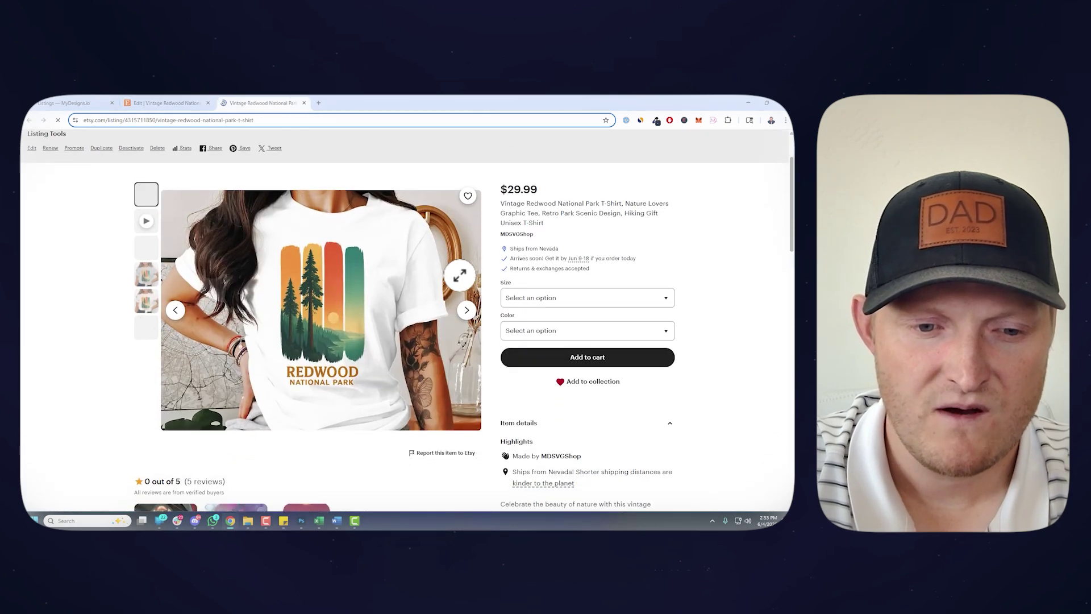
# Step through the listing's video and mockup photos until the size chart appears
pyautogui.click(474, 311)
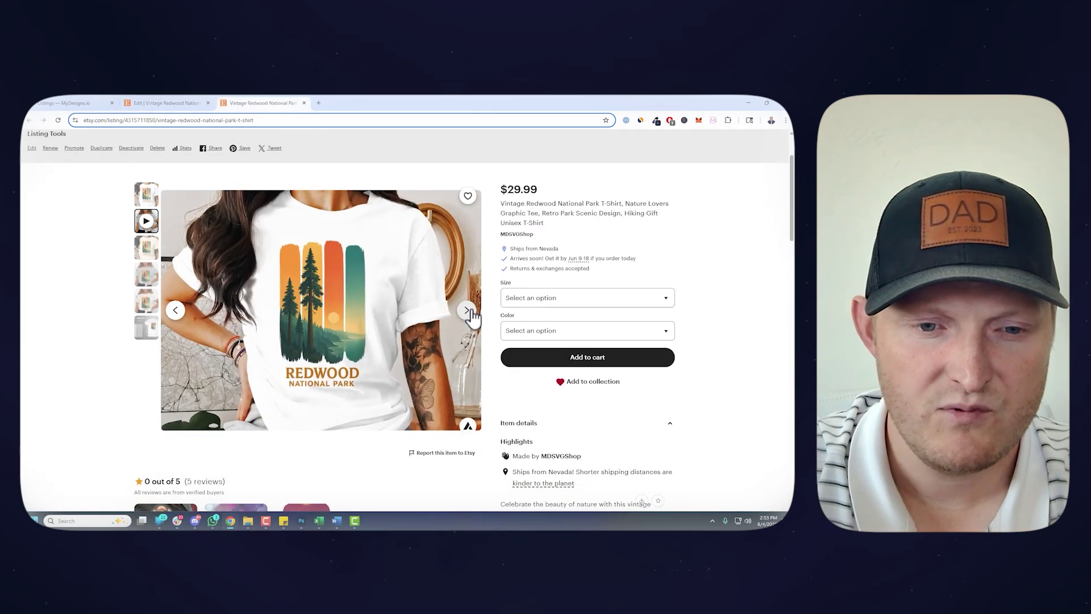
pyautogui.click(473, 314)
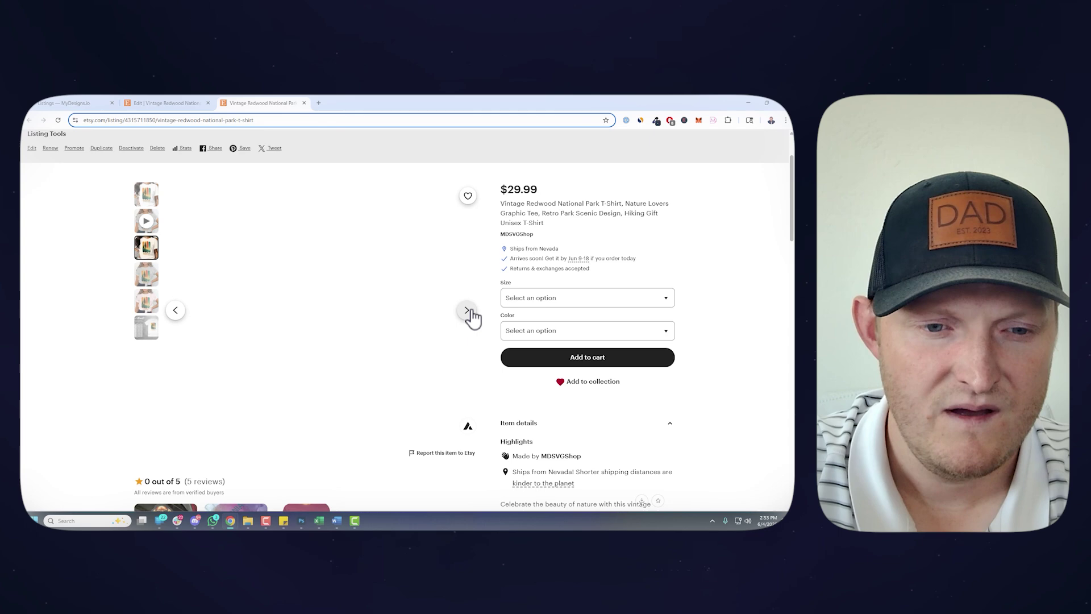
pyautogui.click(473, 313)
pyautogui.click(473, 314)
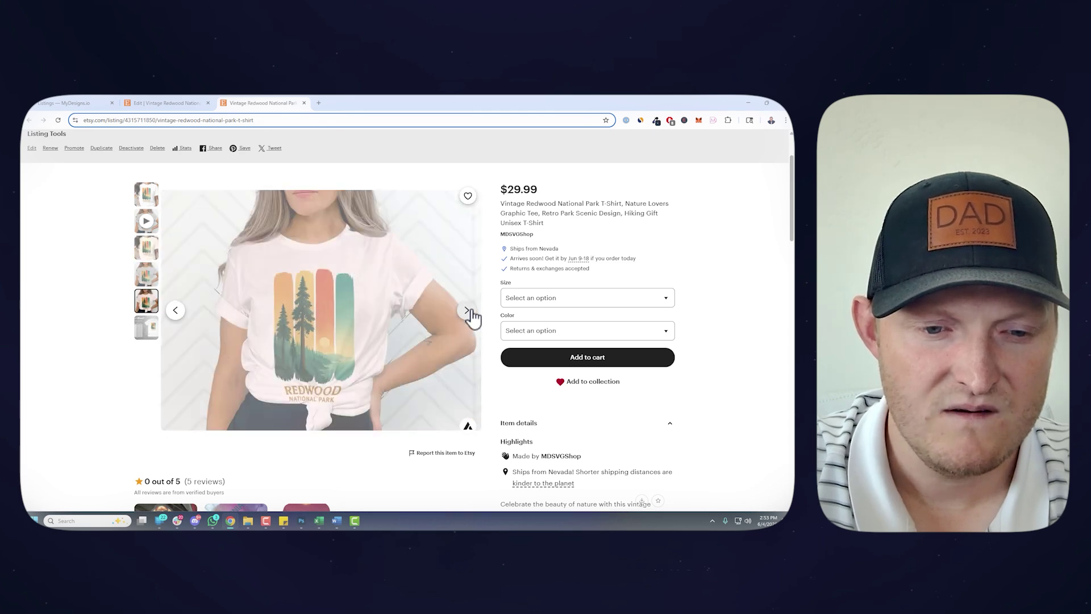
pyautogui.click(473, 314)
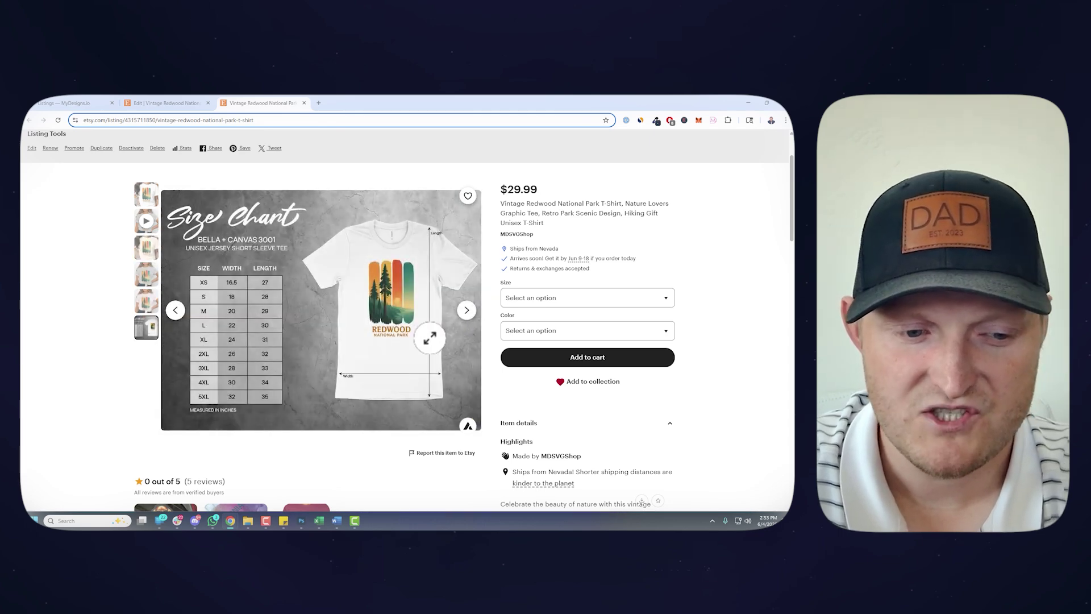